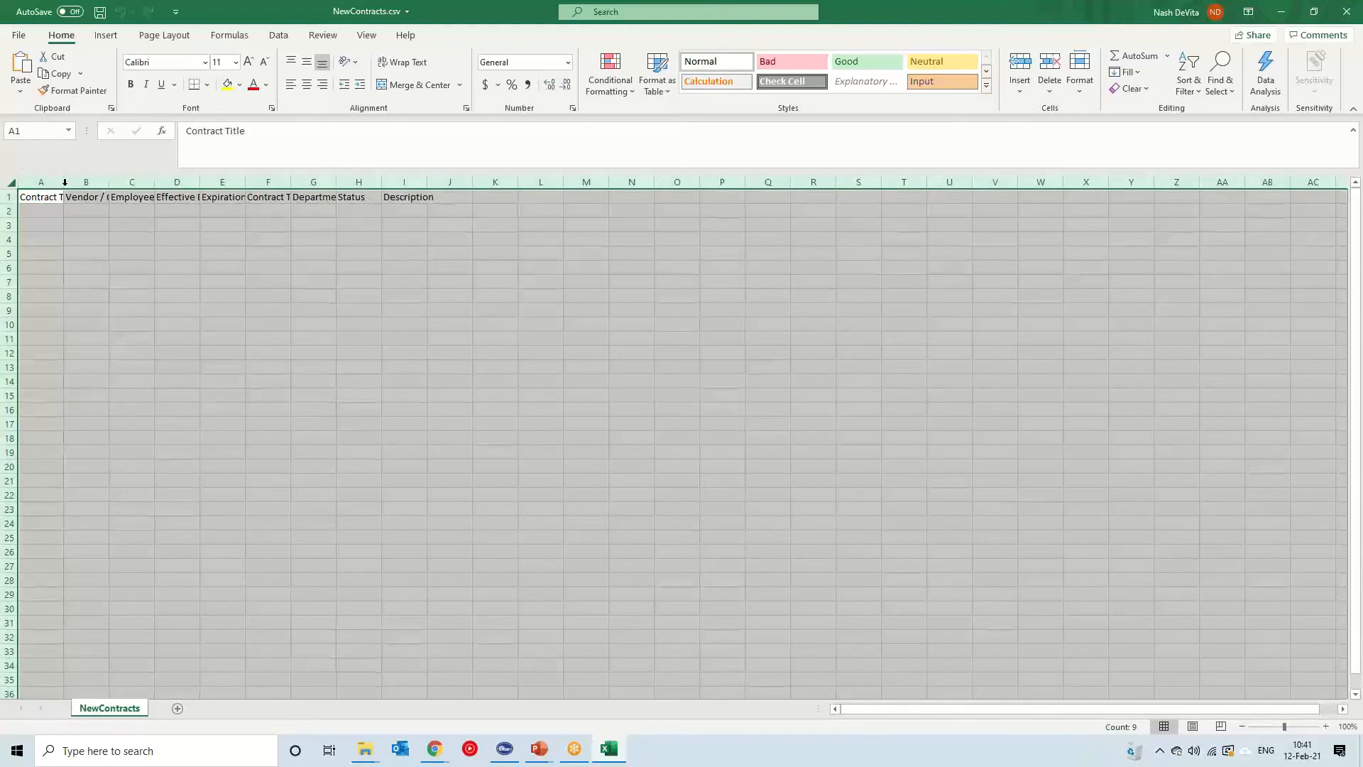
Enter the contract titles One, Two and Three in cells A2 to A4
left_click(120, 251)
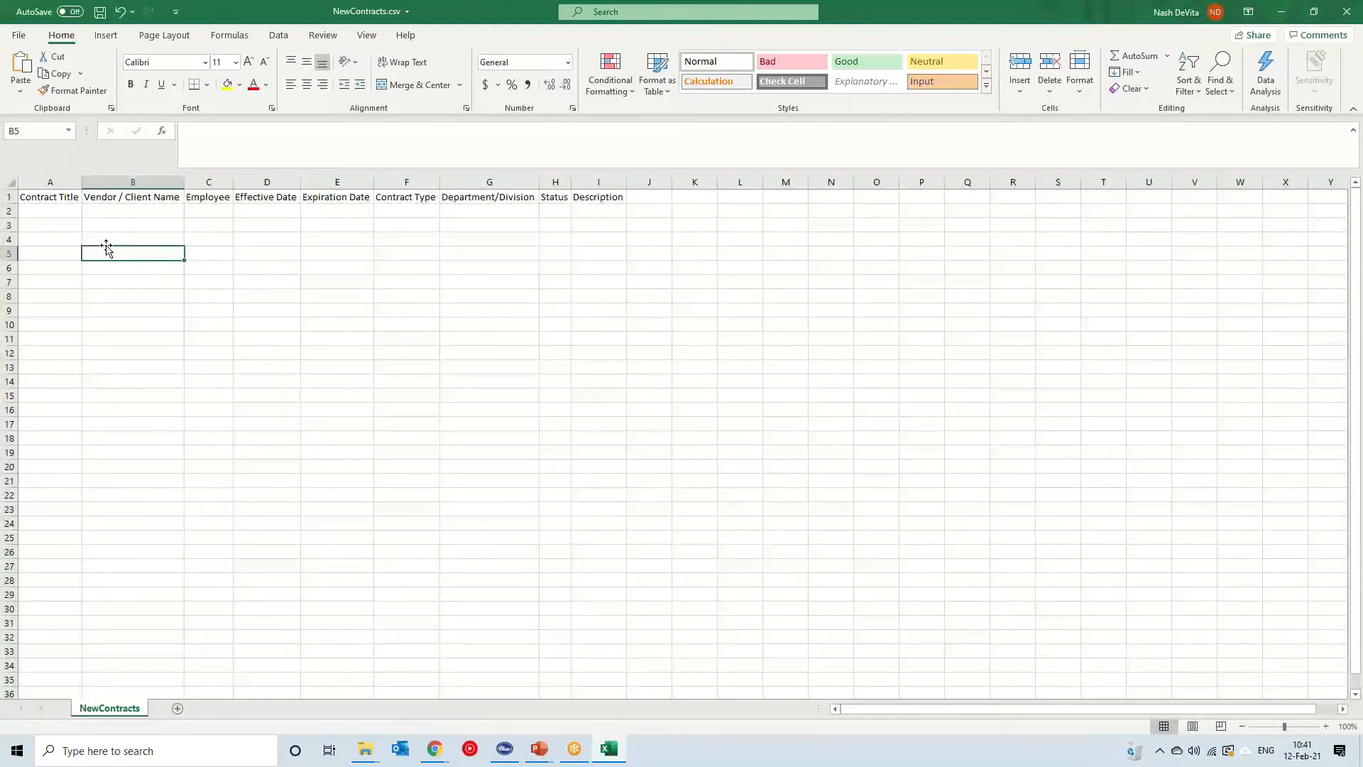
mouse_move(42, 194)
left_mouse_down()
mouse_move(600, 194)
mouse_move(85, 192)
mouse_move(32, 211)
mouse_move(587, 216)
left_mouse_up()
left_click(600, 194)
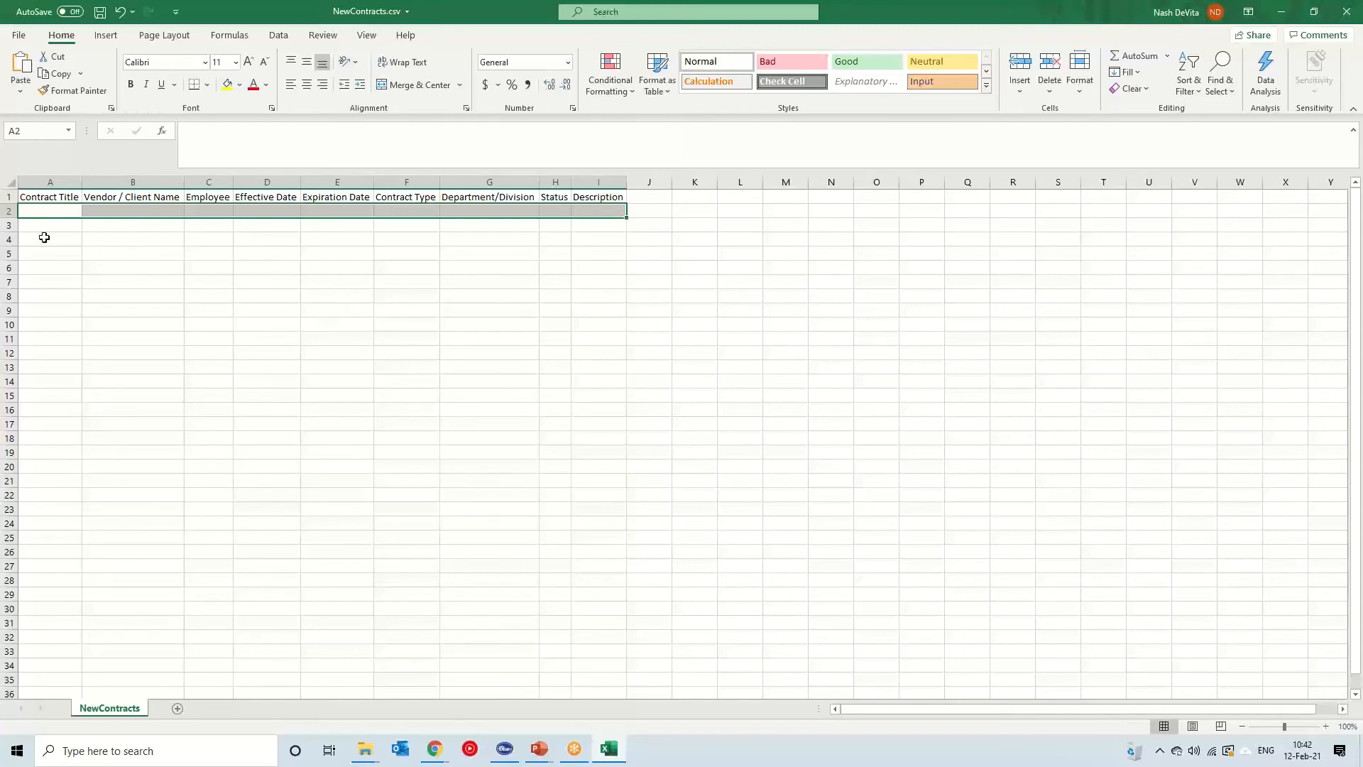
left_click(49, 210)
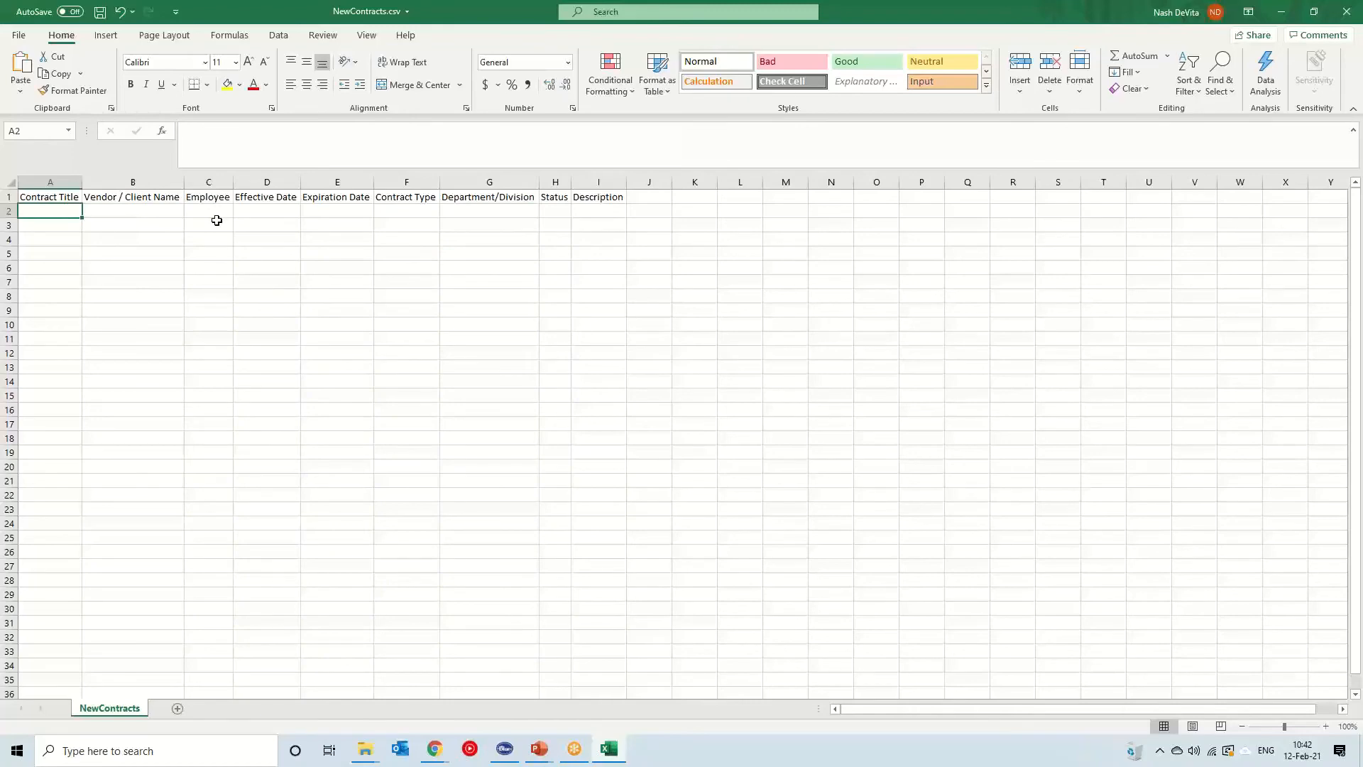
type("One")
key("Return")
type("T")
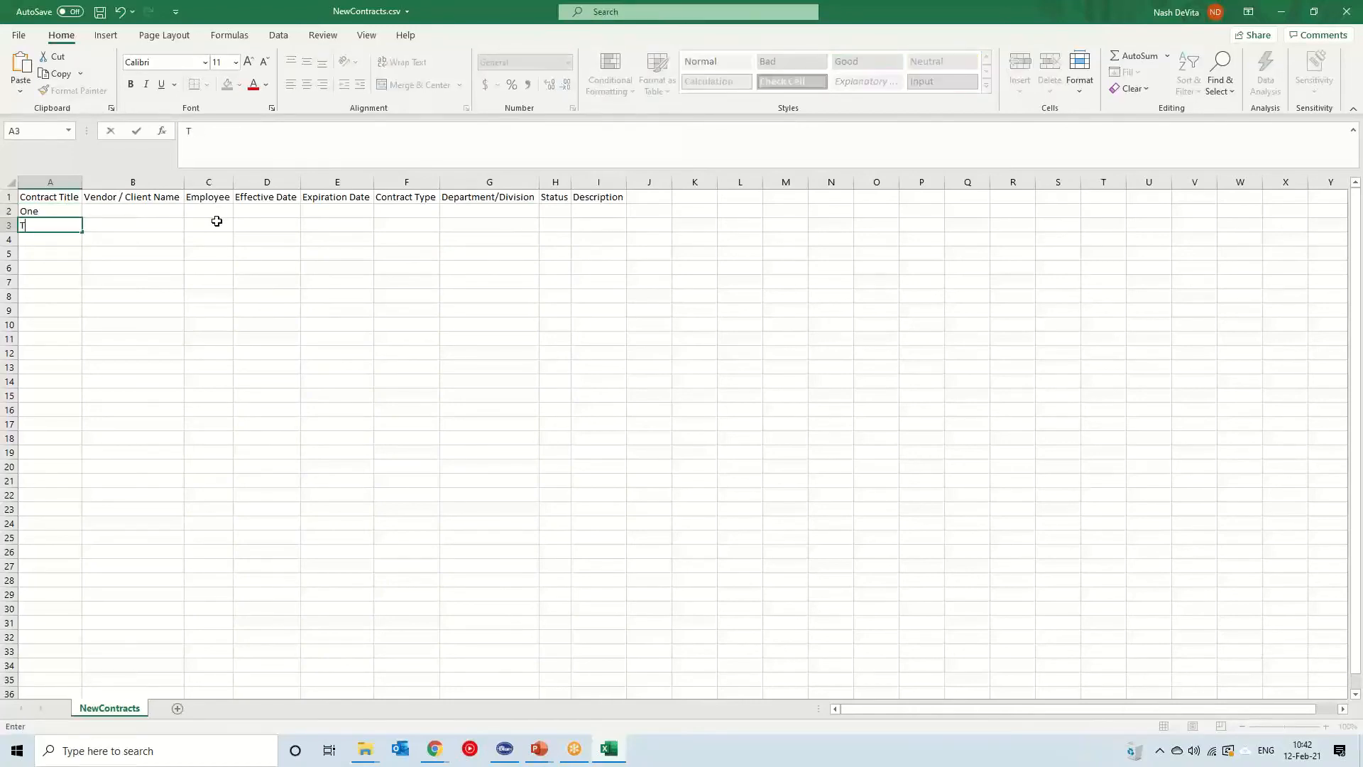
type("wo")
key("Return")
type("Two")
type("hree")
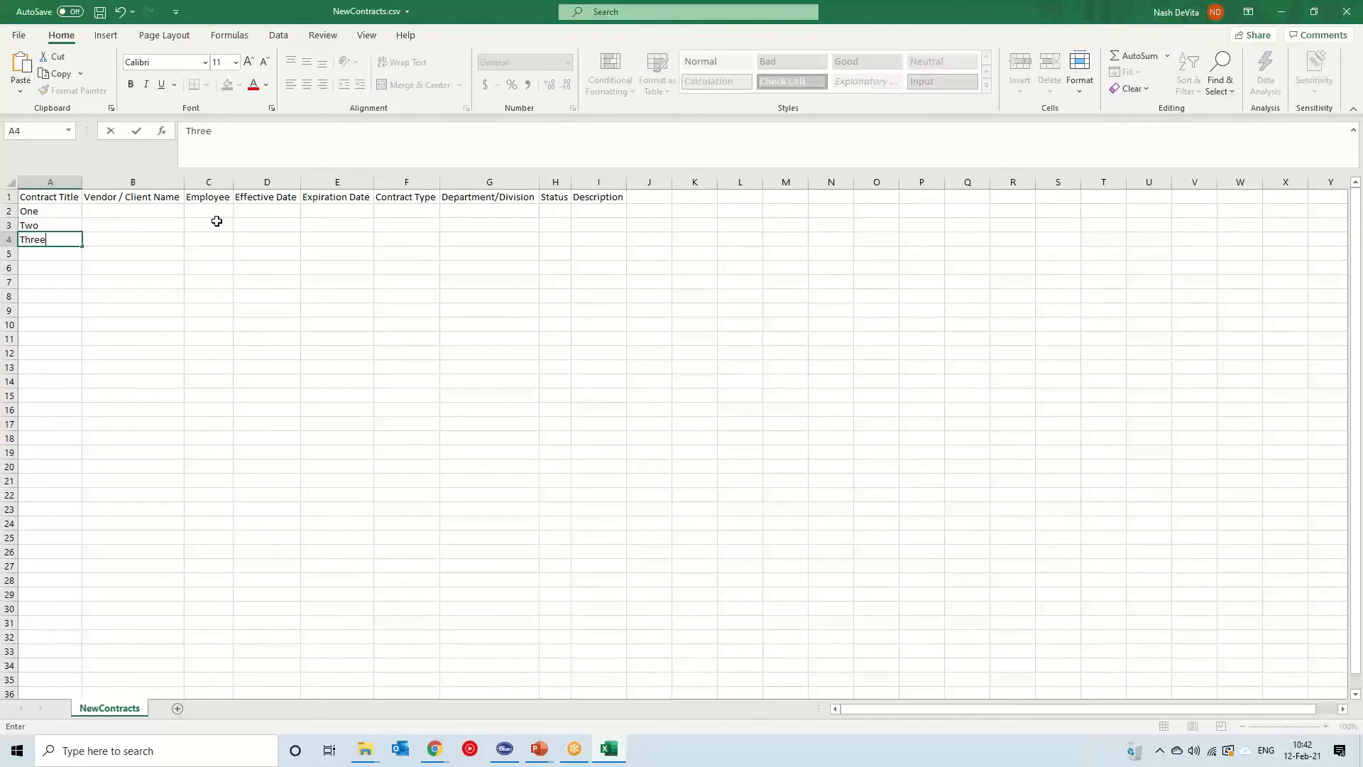
key("Return")
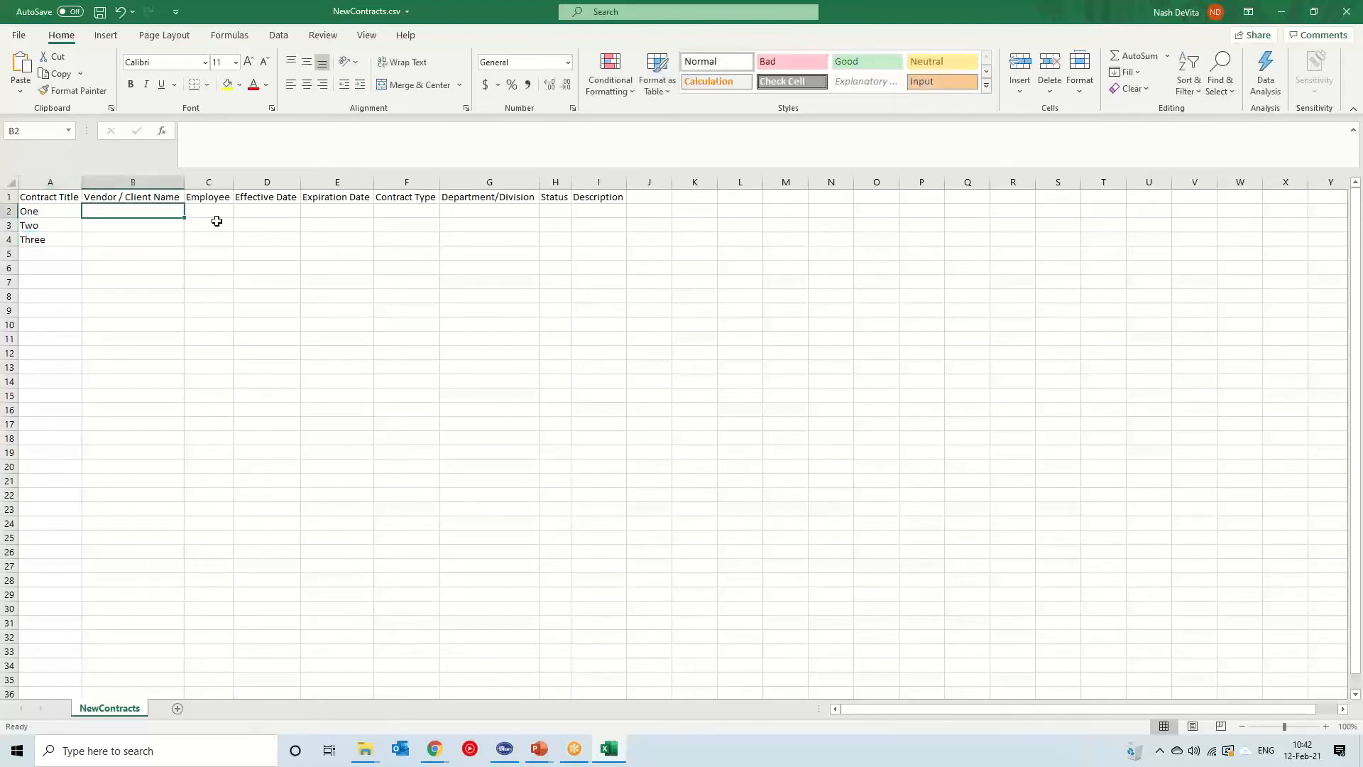
key("Tab")
key("Tab")
key("Tab")
key("Tab")
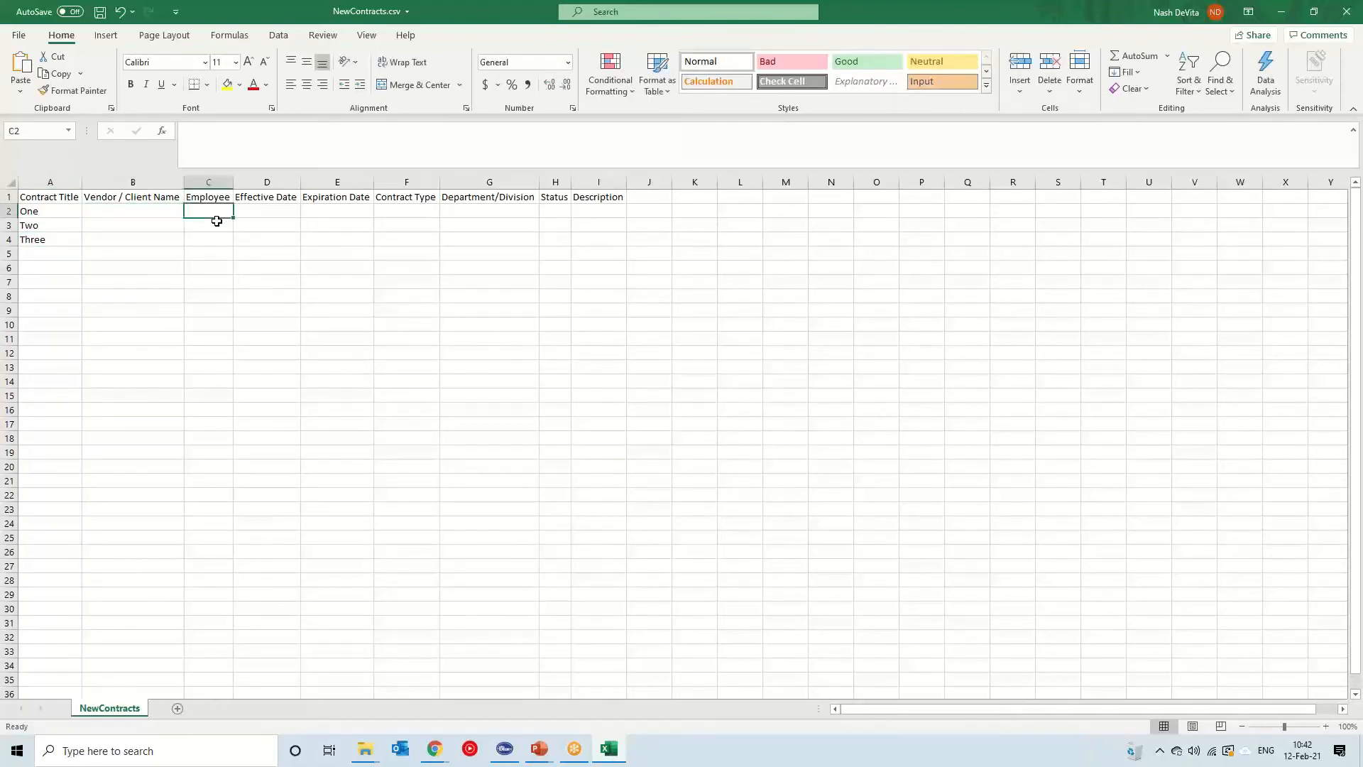
key("Tab")
key("Tab")
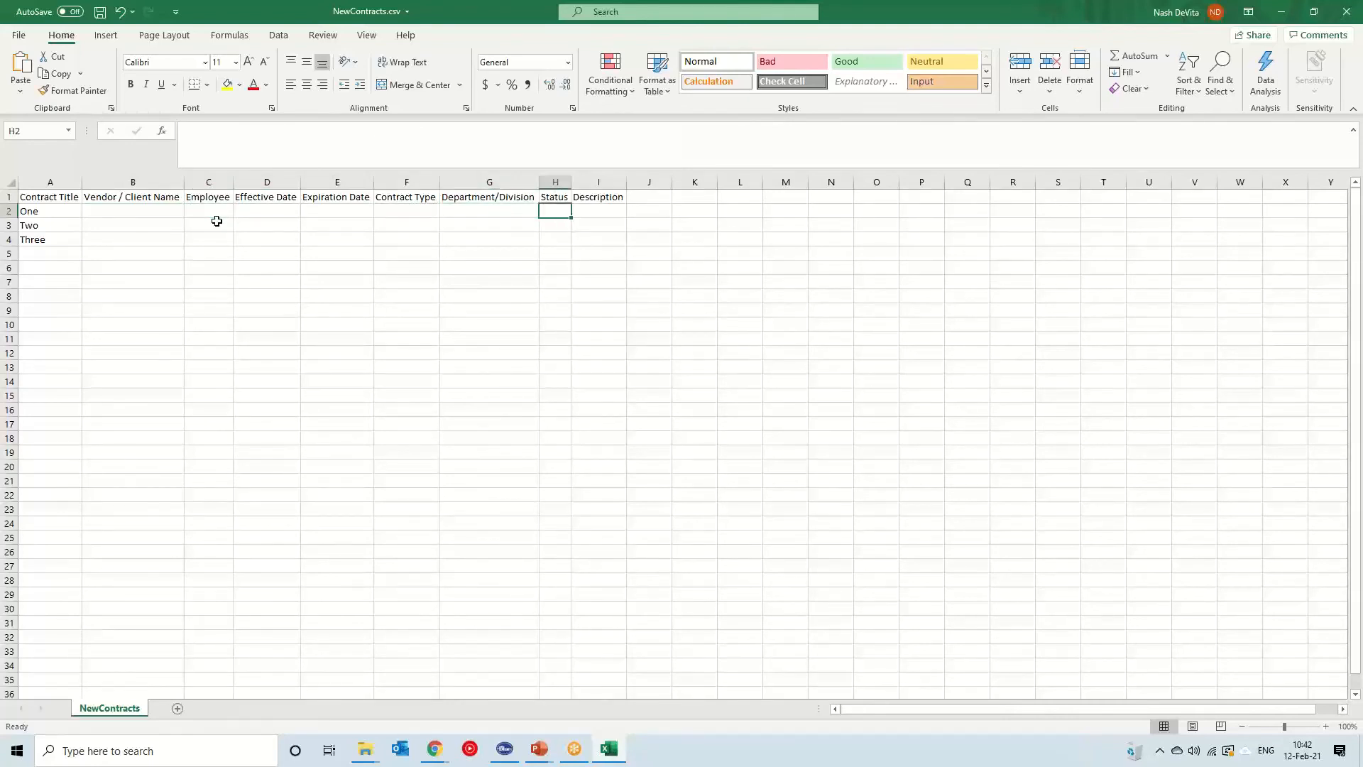
key("shift+Tab")
key("shift+Tab")
key("shift+Tab")
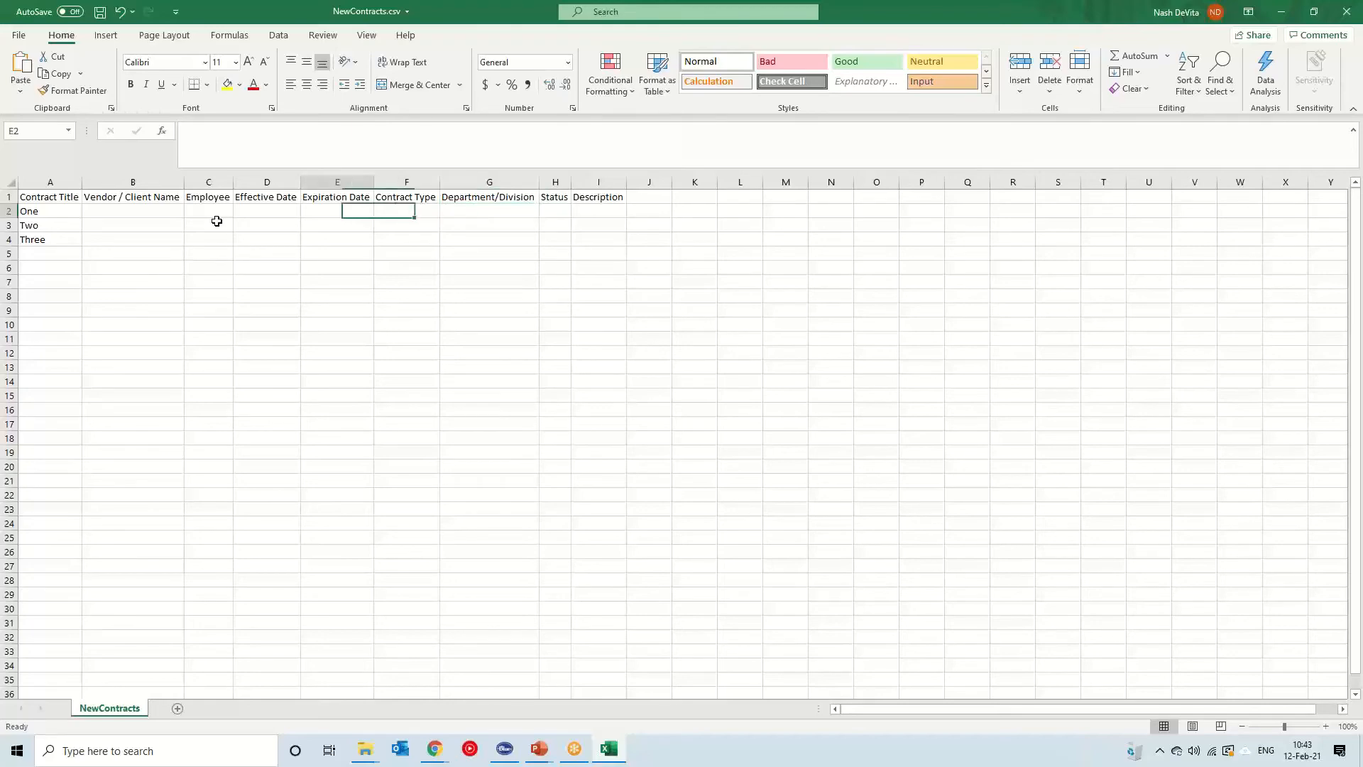
key("Home")
key("Tab")
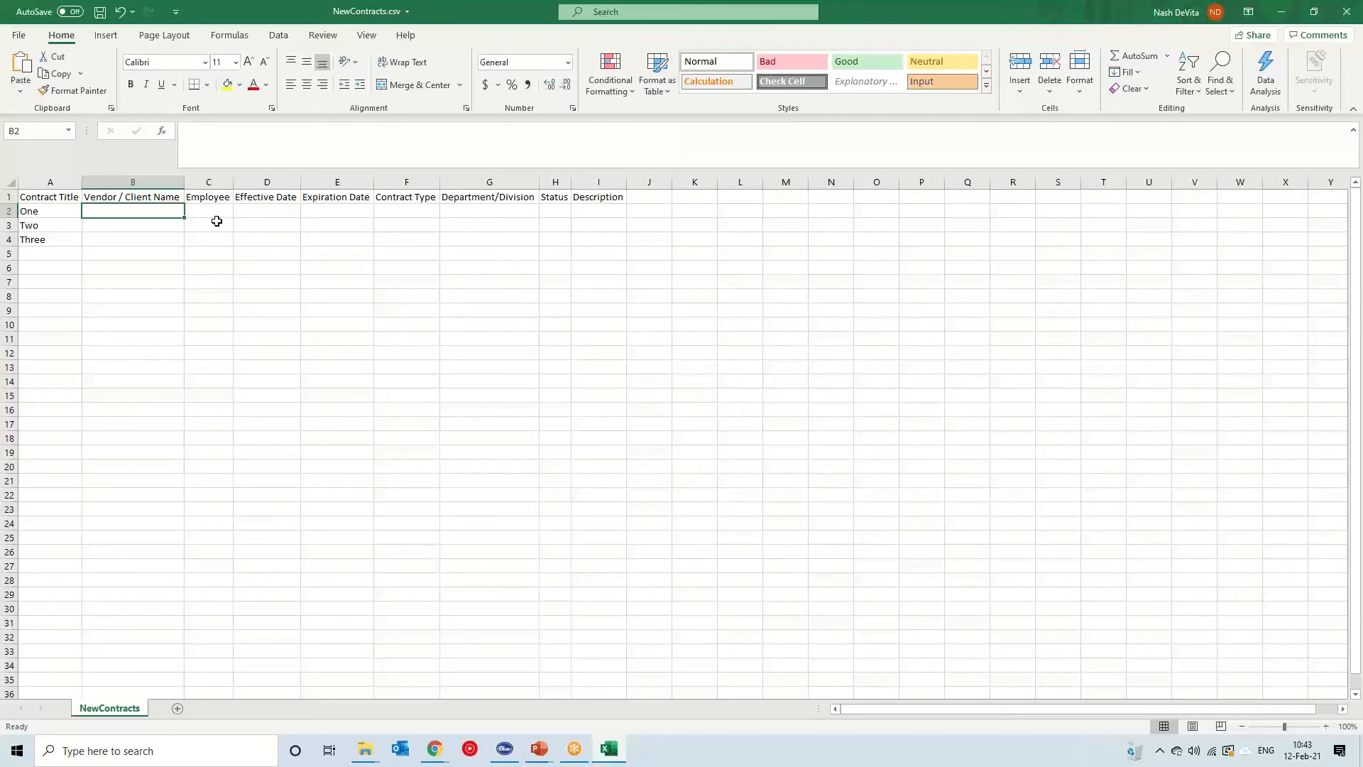
Open the Vendor/Customer List in the browser to look up company IDs
left_click_drag(927, 12, 0, 266)
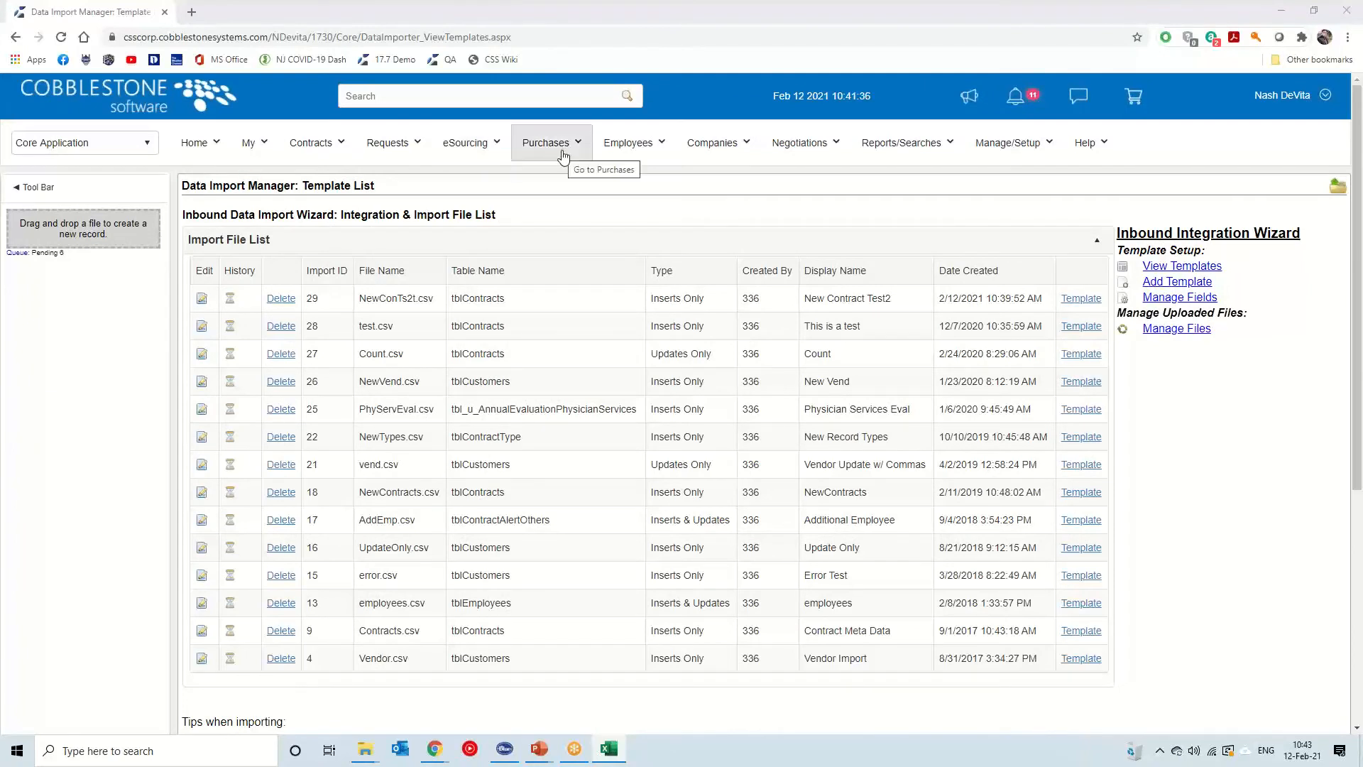
left_click(739, 159)
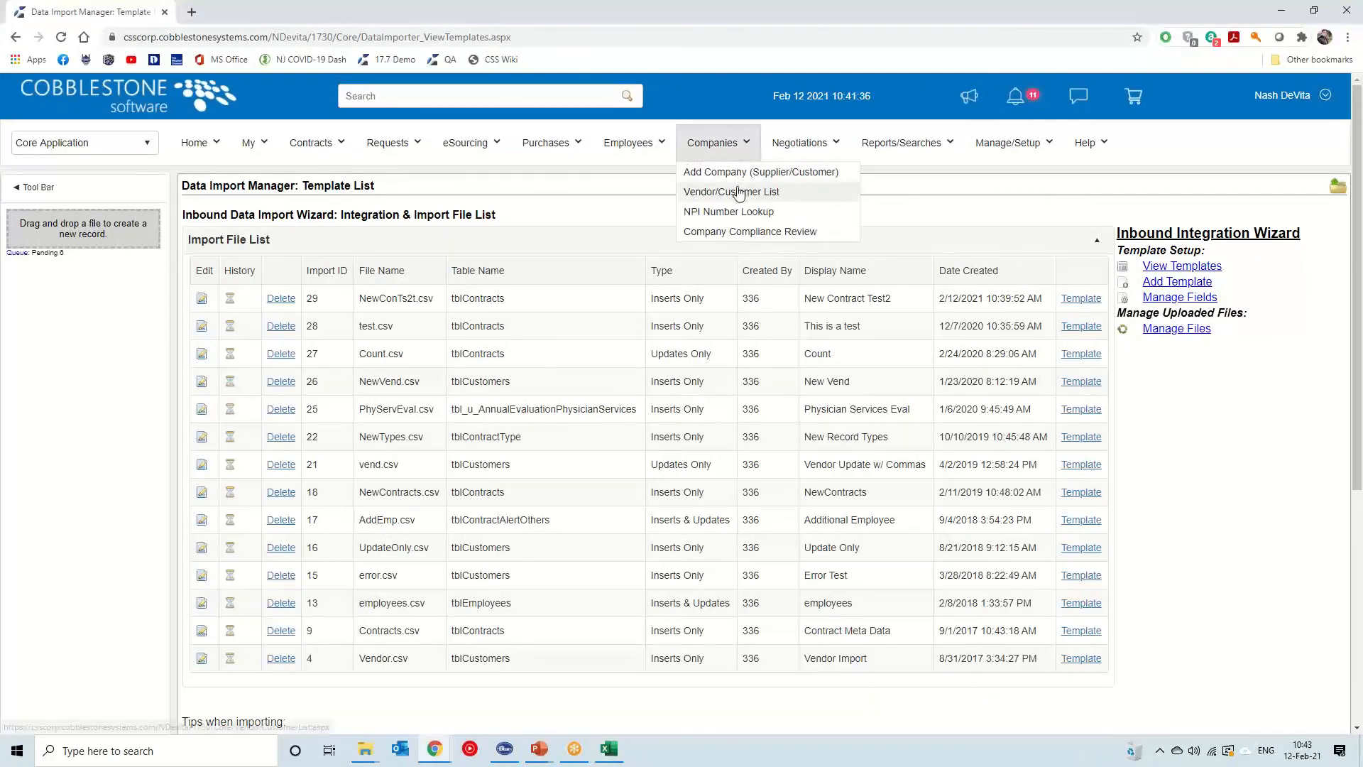
left_click(743, 192, "ctrl")
left_click(298, 17)
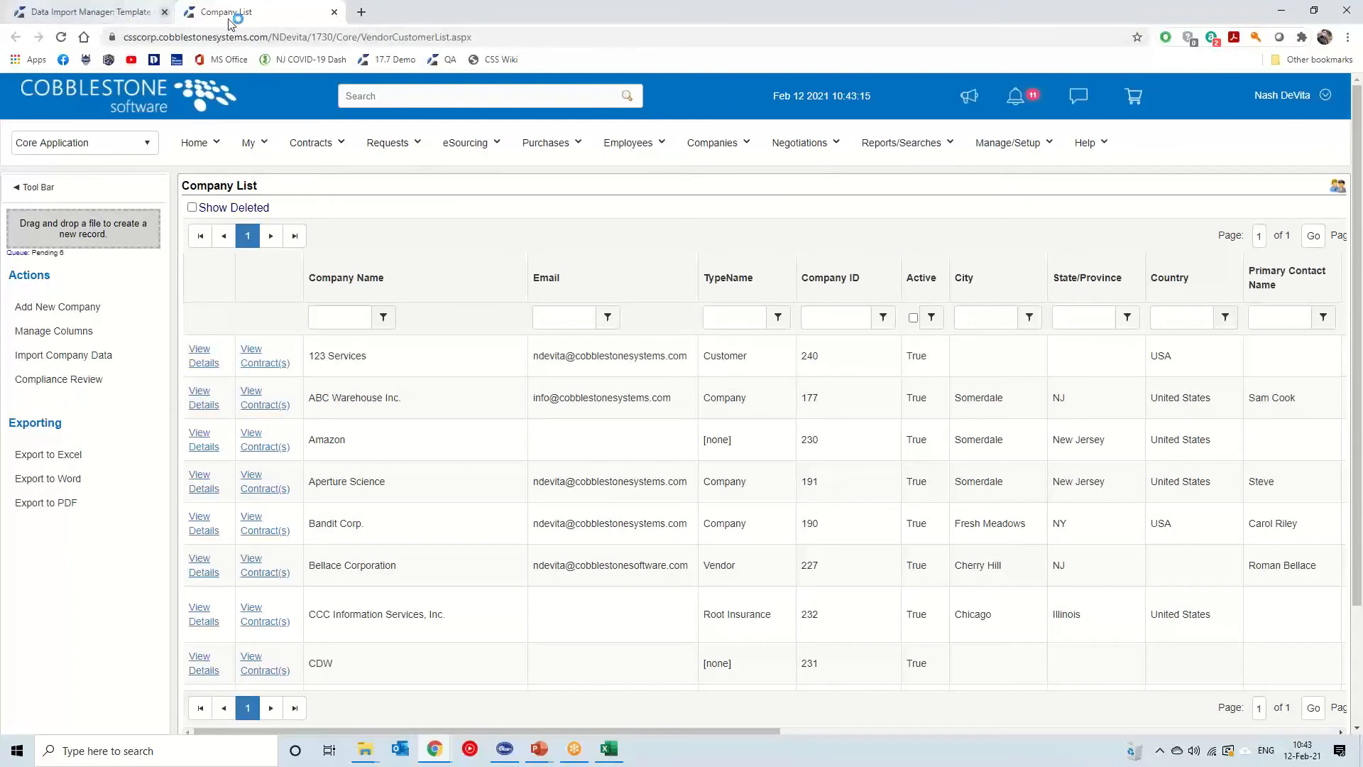
left_click(334, 12)
left_click_drag(0, 170, 788, 112)
left_click(1075, 113)
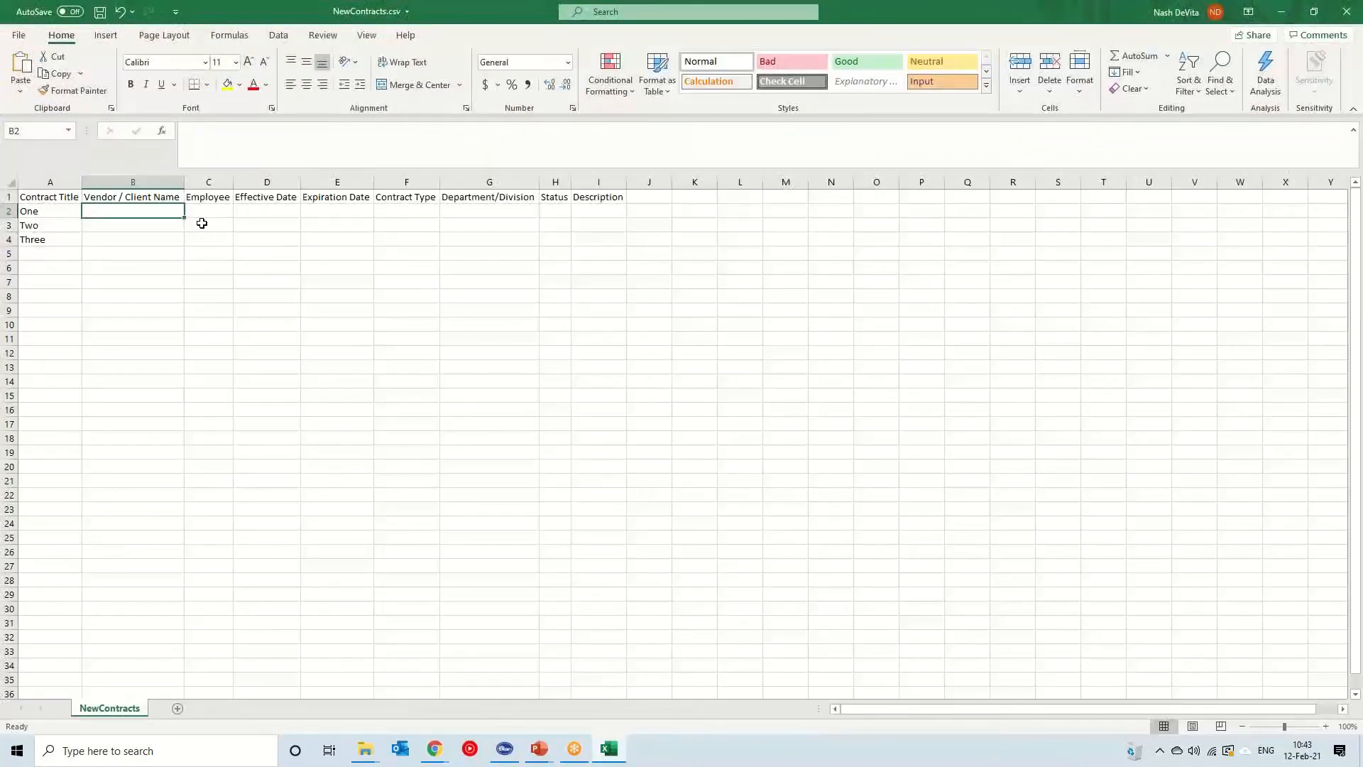
Enter the vendor/client IDs 240, 177 and 177 in cells B2 to B4
type("240")
key("Return")
type("177")
key("Return")
type("177")
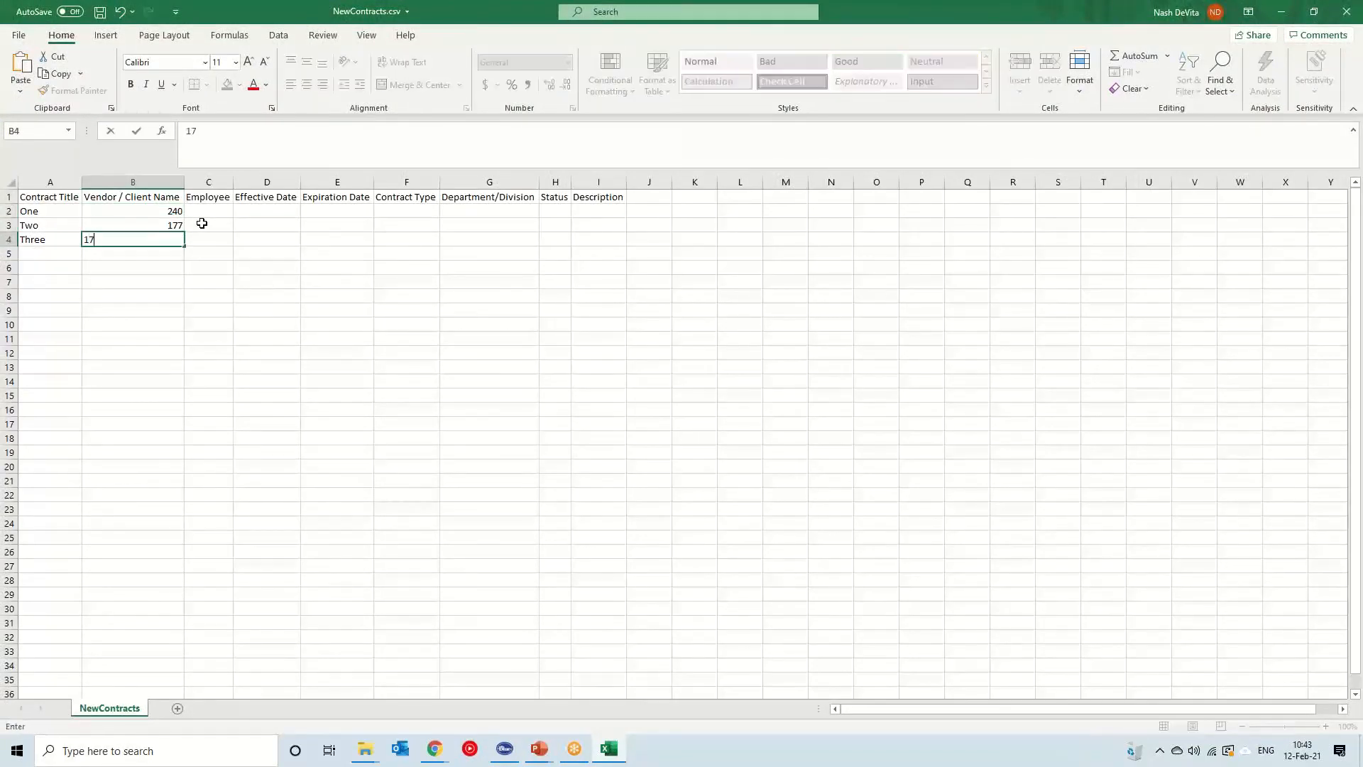
key("Tab")
key("Up")
key("Up")
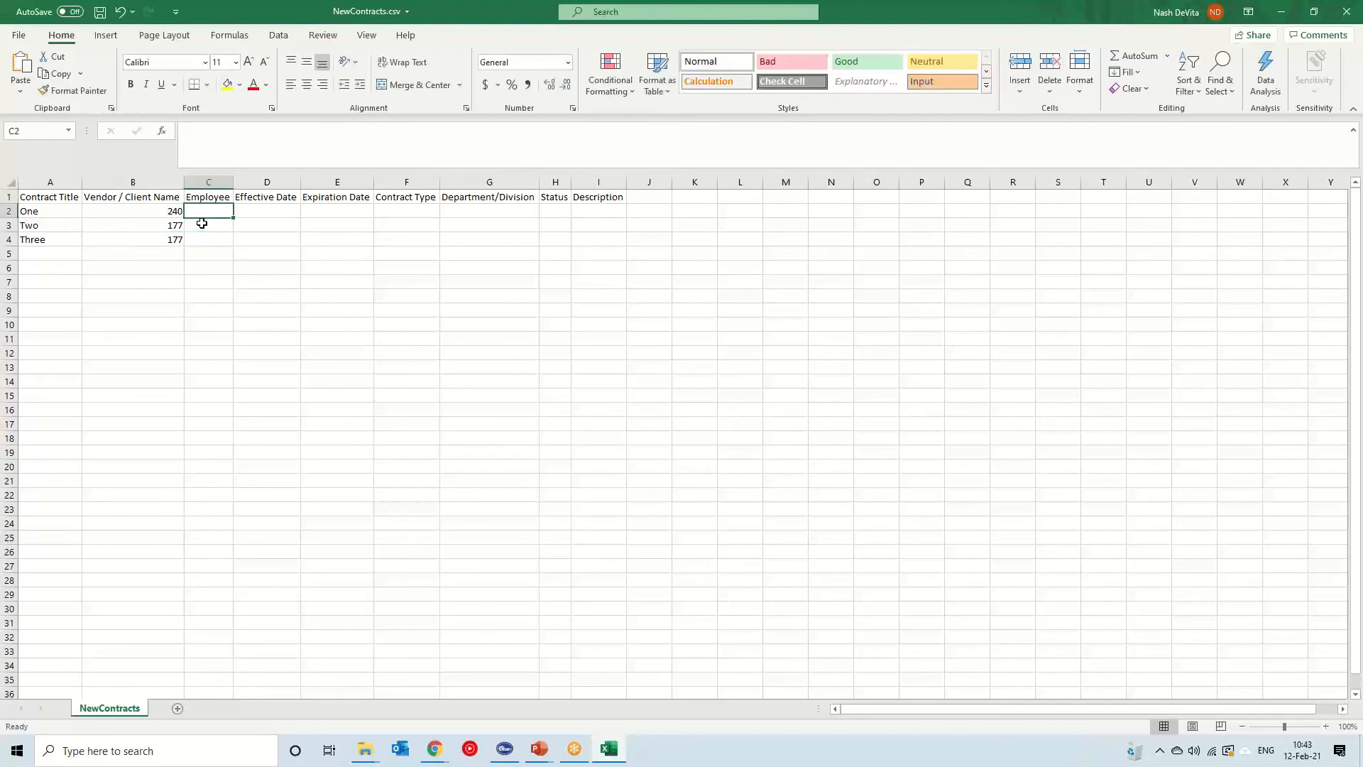
Enter the employee ID 366 in cells C2 to C4
type("336")
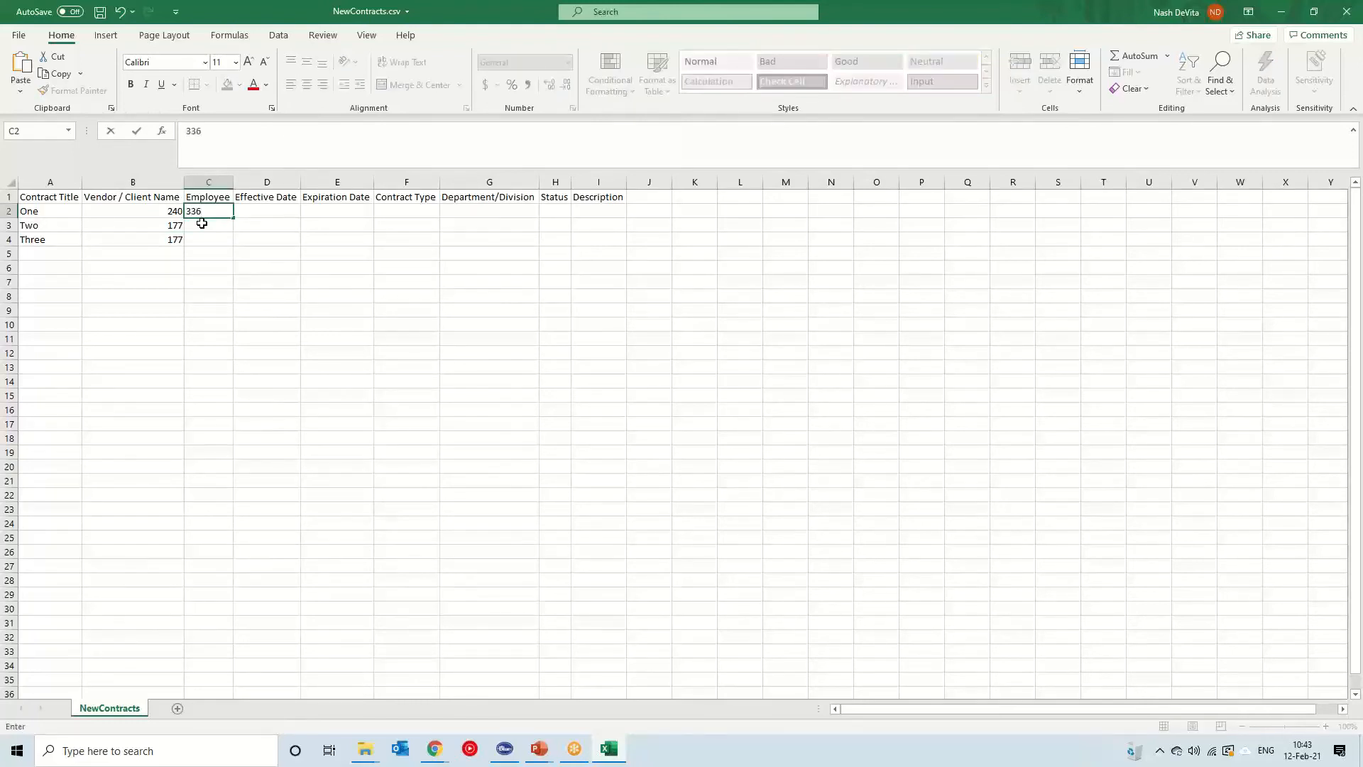
key("BackSpace")
key("BackSpace")
type("366")
key("Return")
type("366")
key("Return")
type("366")
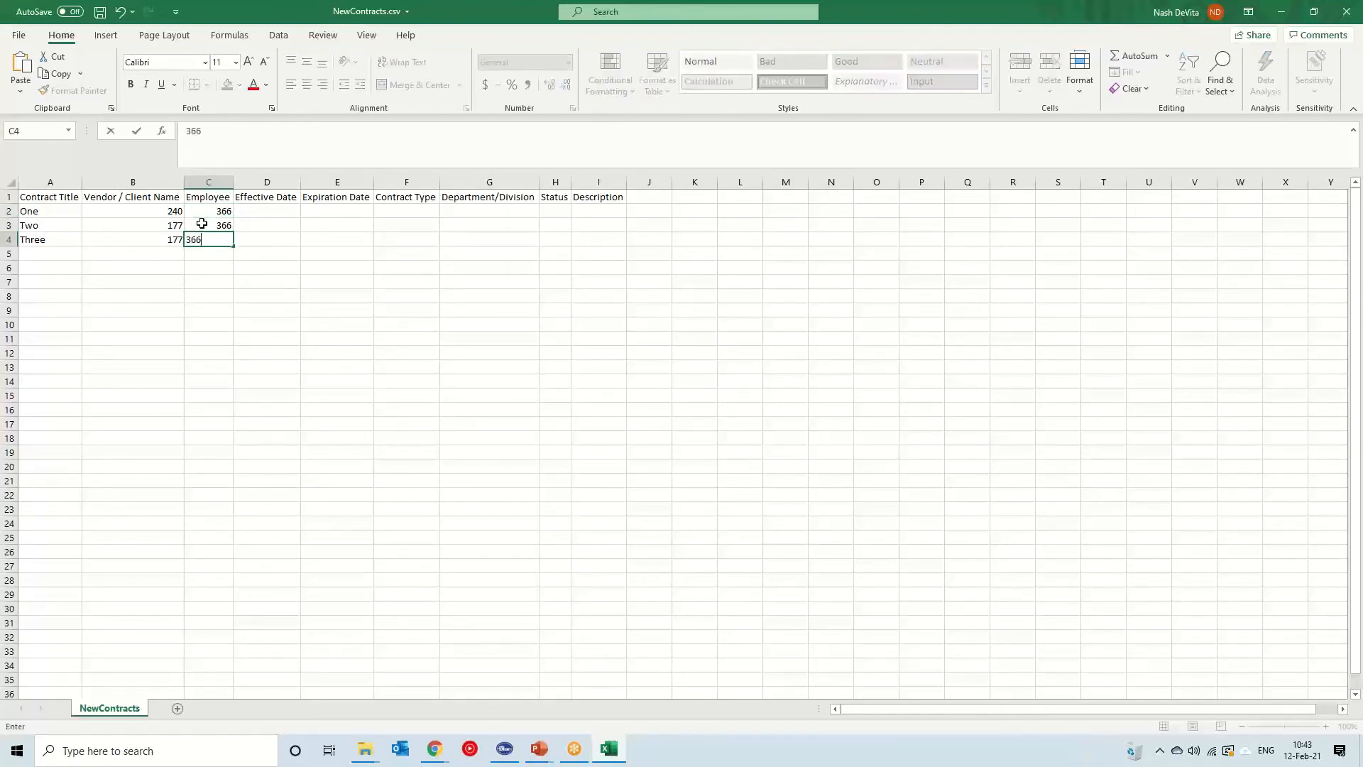
key("Tab")
key("Tab")
key("Tab")
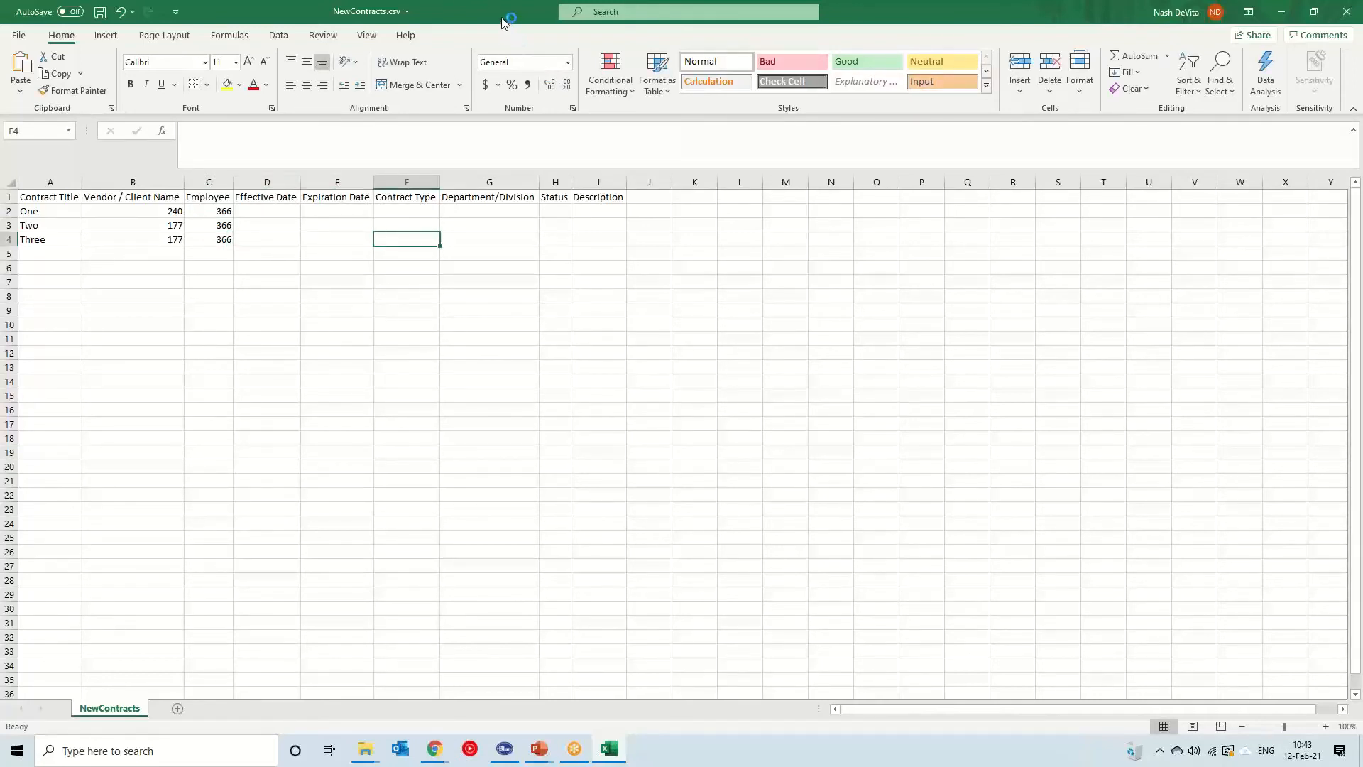
Enter the contract type 99 in cells F2 to F4
left_click(416, 211)
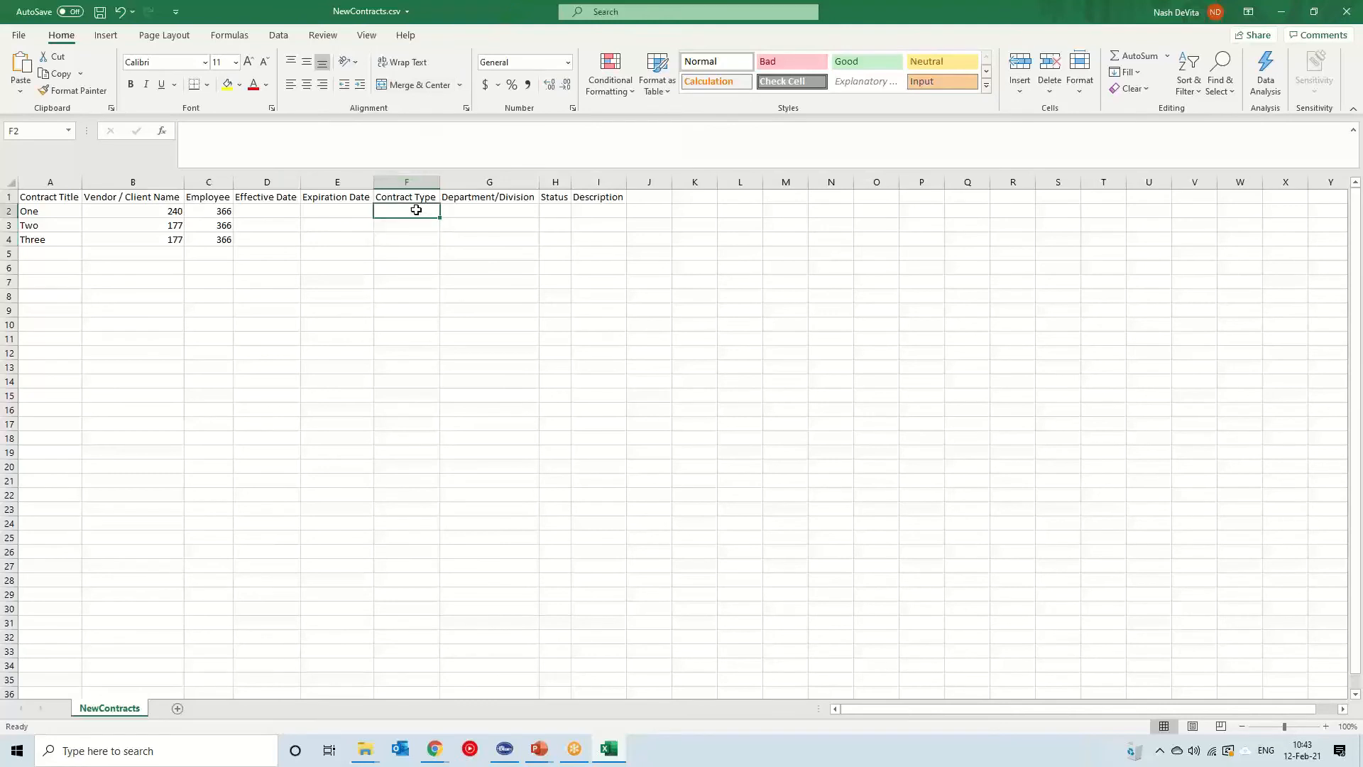
type("99")
key("Return")
type("99")
key("Return")
type("99")
key("Up")
key("Up")
key("Right")
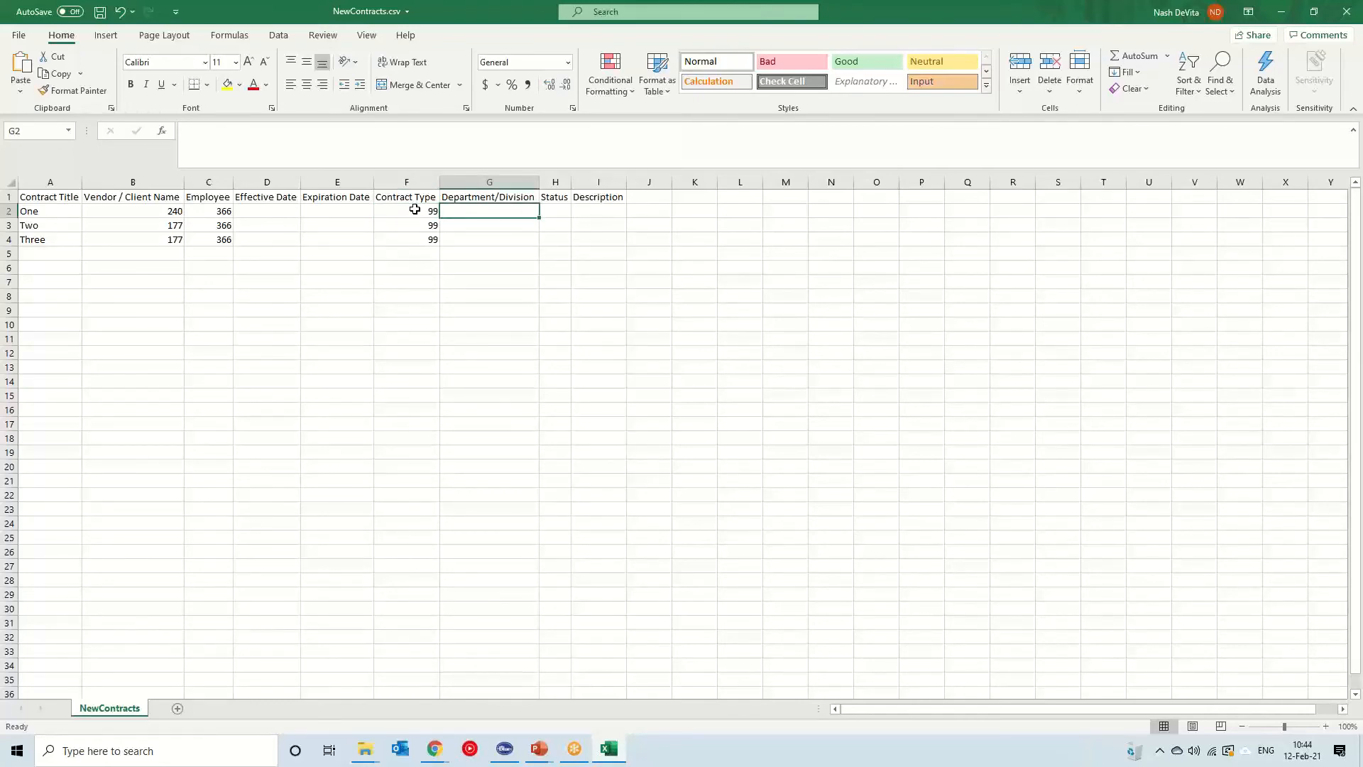
Open the Departments/Divisions list in a new browser tab to look up department IDs
double_click(500, 16)
left_click_drag(434, 60, 0, 92)
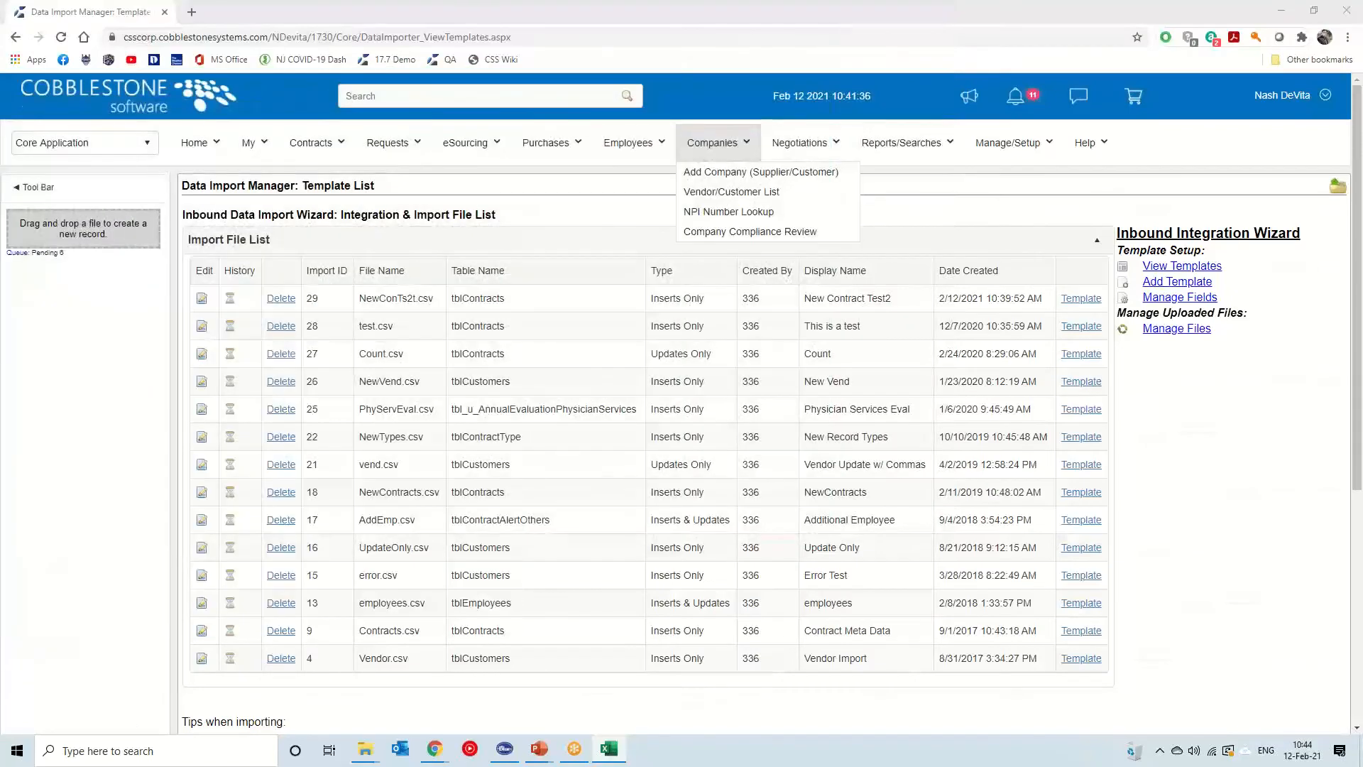
left_click(622, 201)
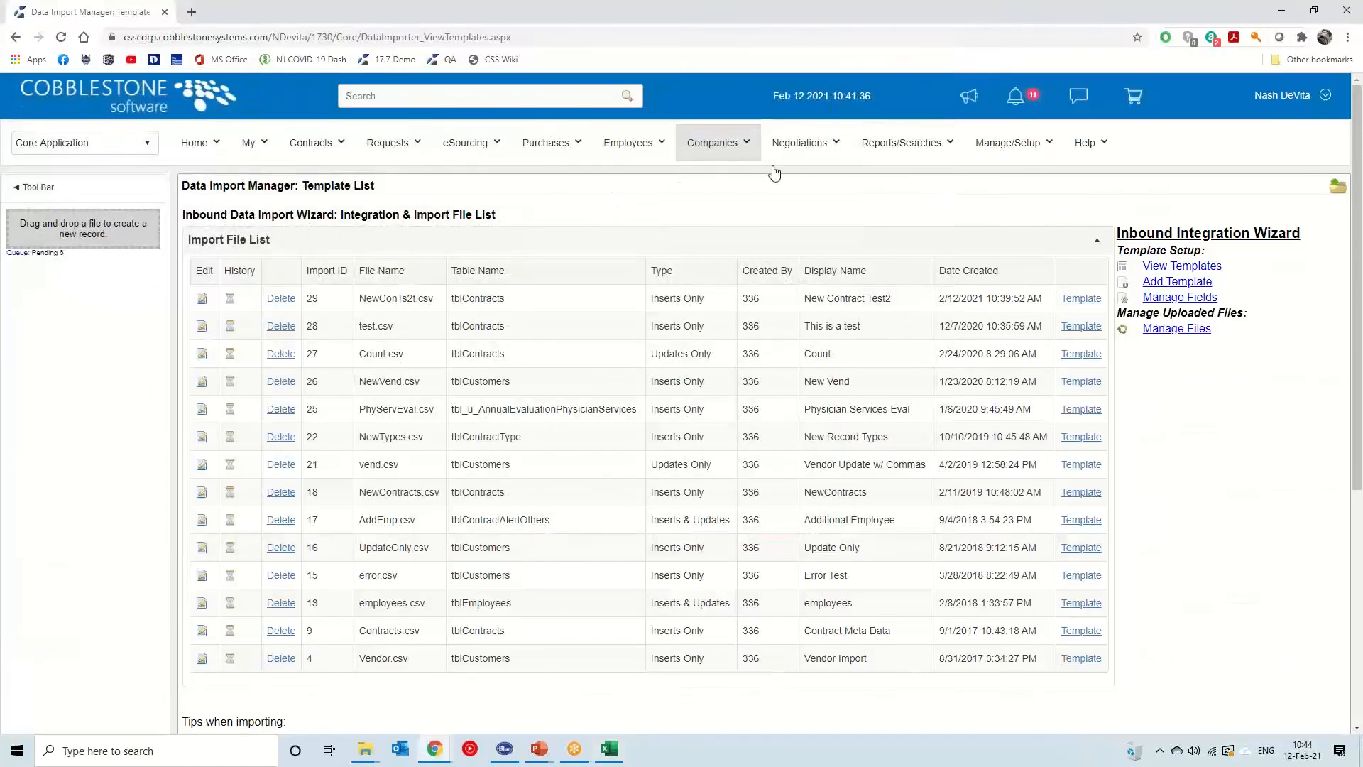
left_click(1044, 144)
middle_click(1003, 191)
left_click(245, 12)
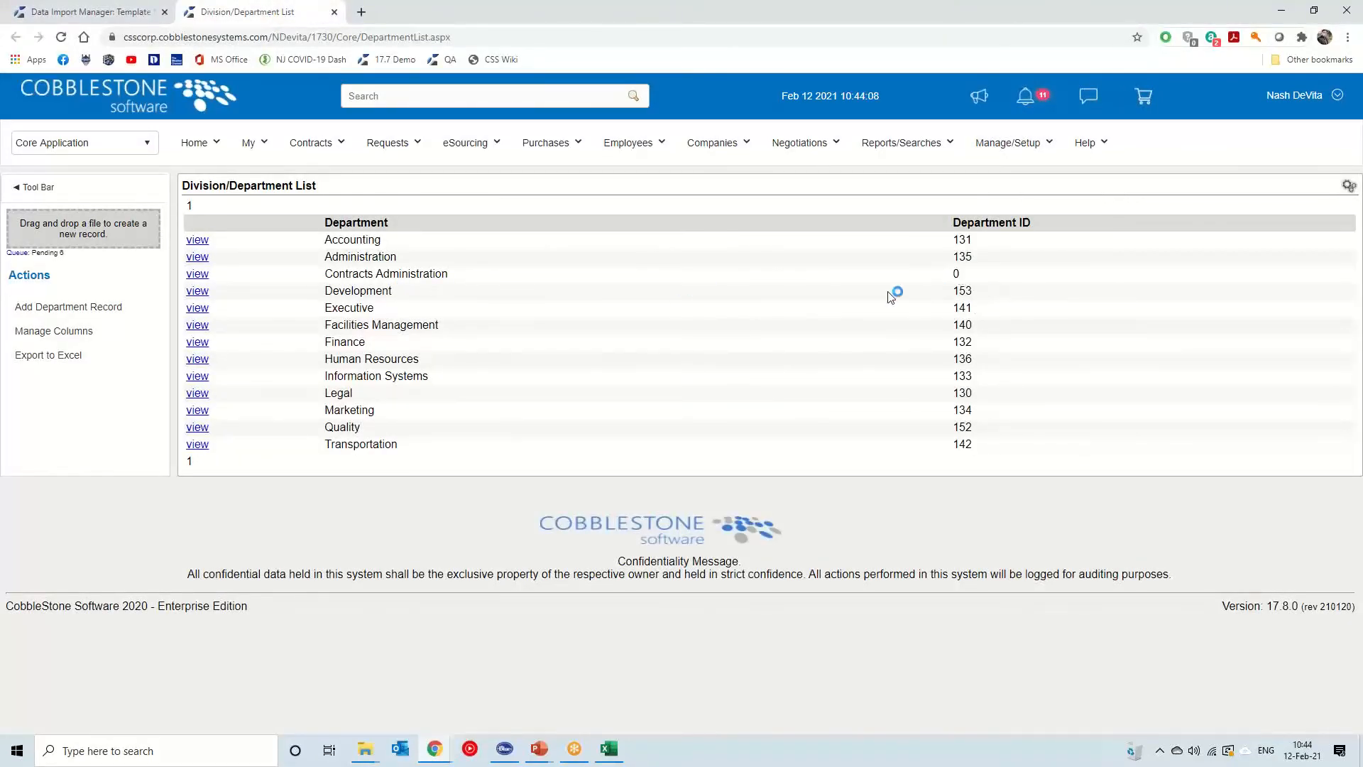
left_click(334, 12)
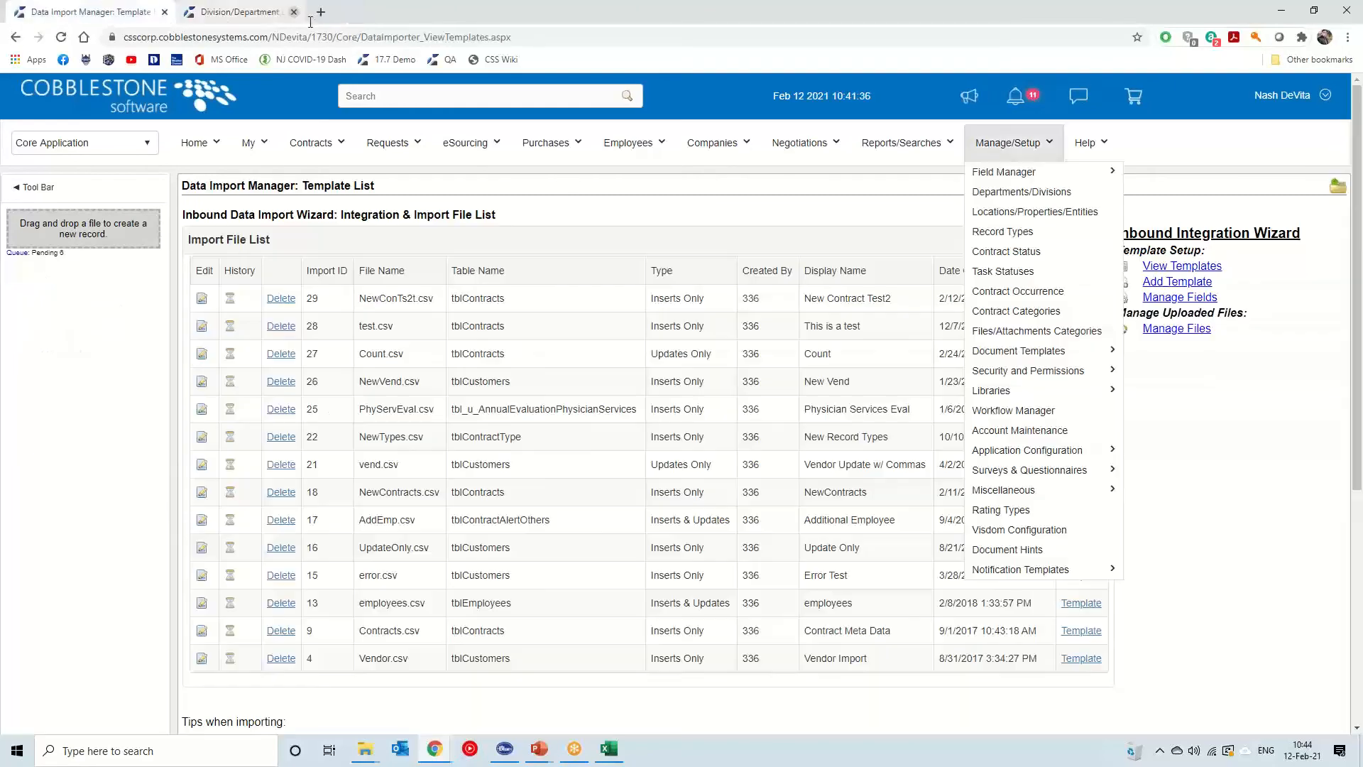
left_click_drag(0, 181, 690, 152)
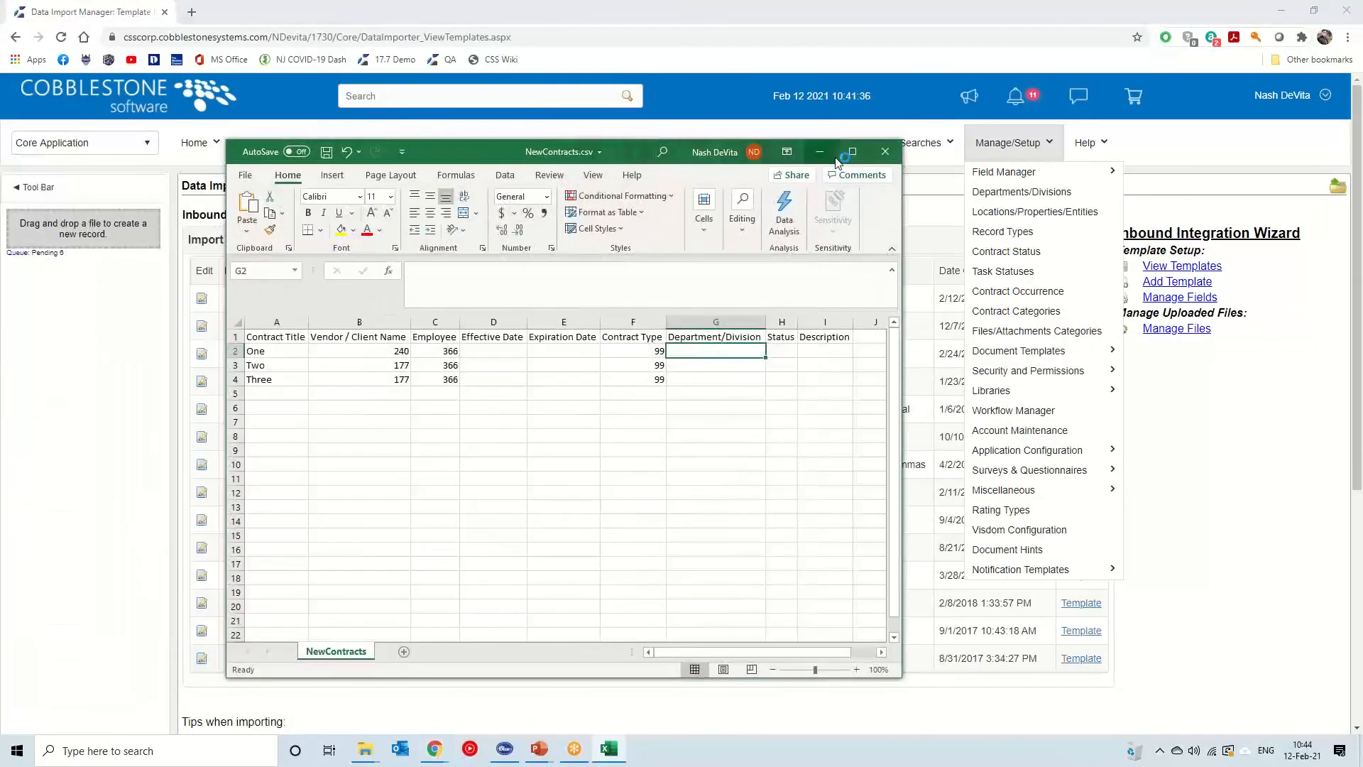
left_click(851, 155)
Enter the department/division IDs 153, 144 and 153 in cells G2 to G4
type("153")
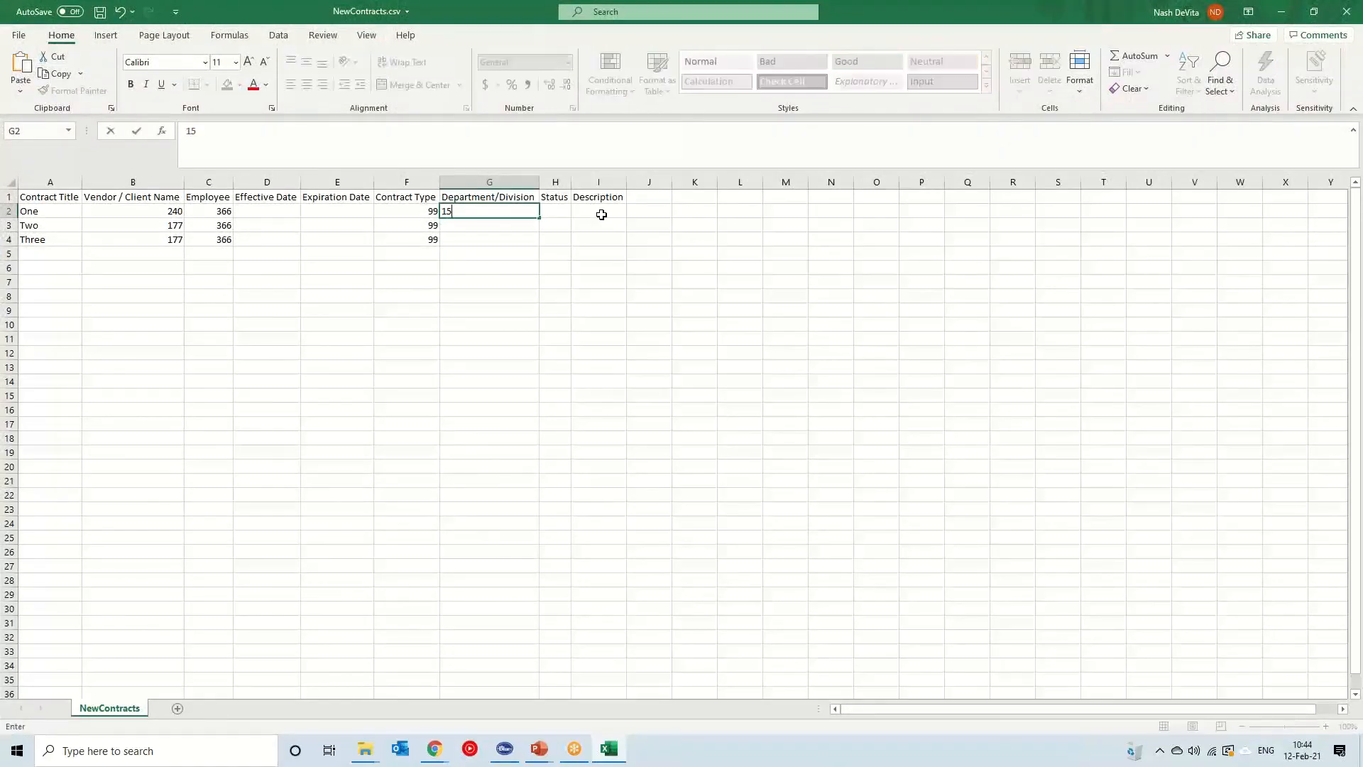
key("Return")
type("144")
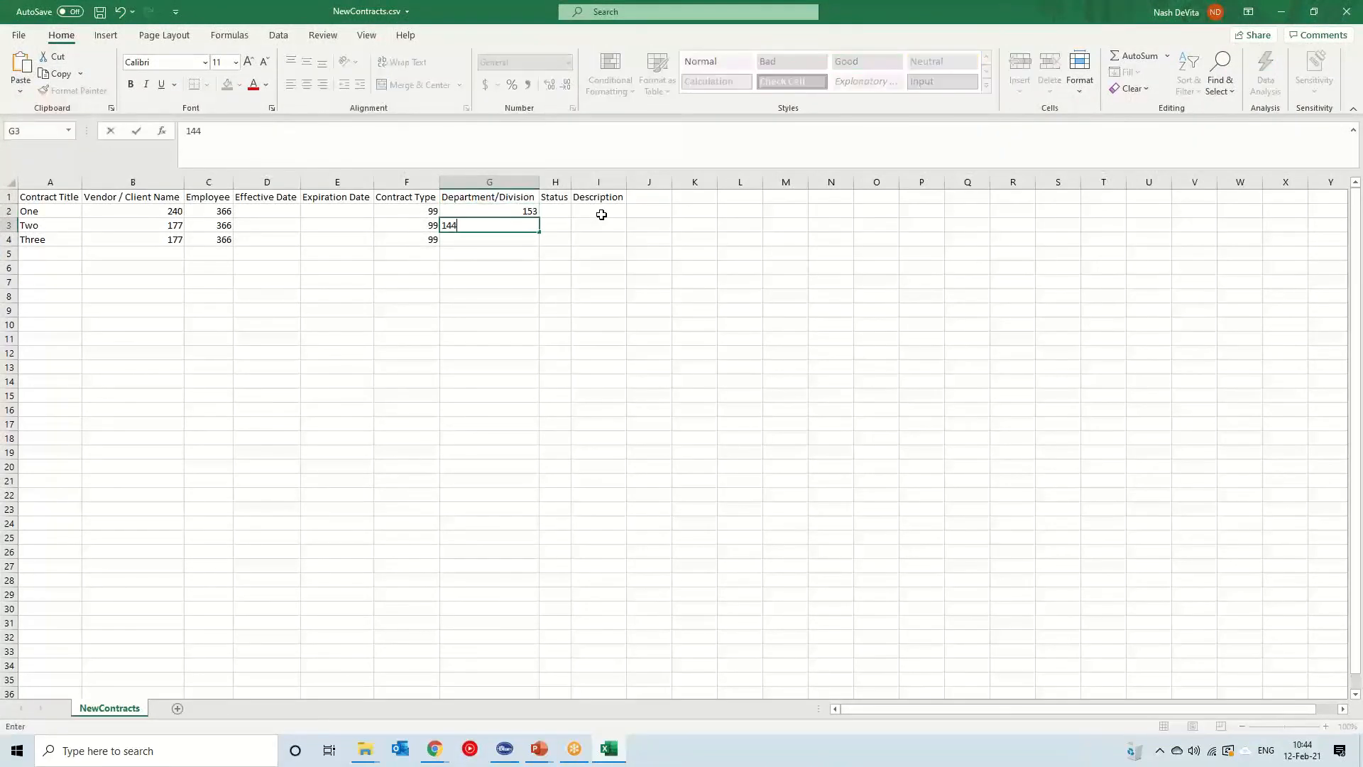
key("Return")
type("153")
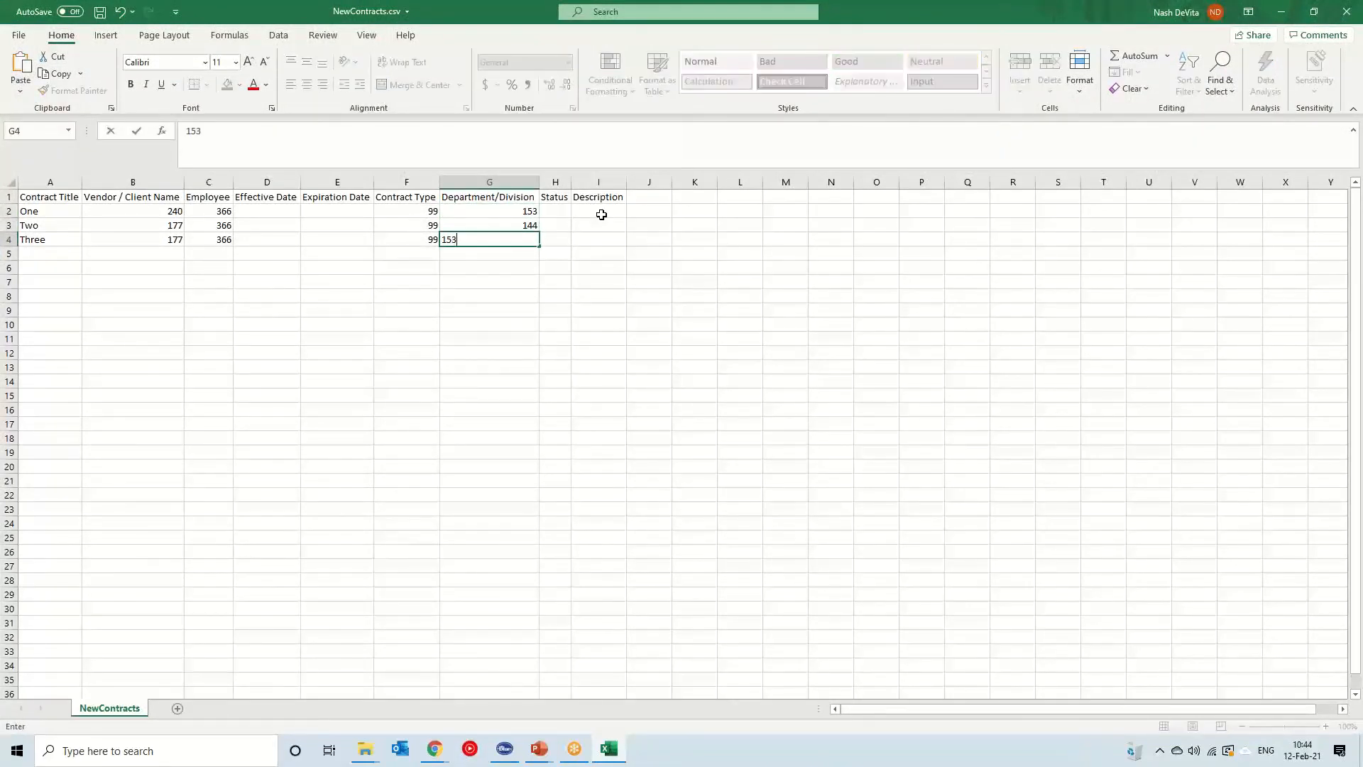
key("Tab")
key("Up")
key("Up")
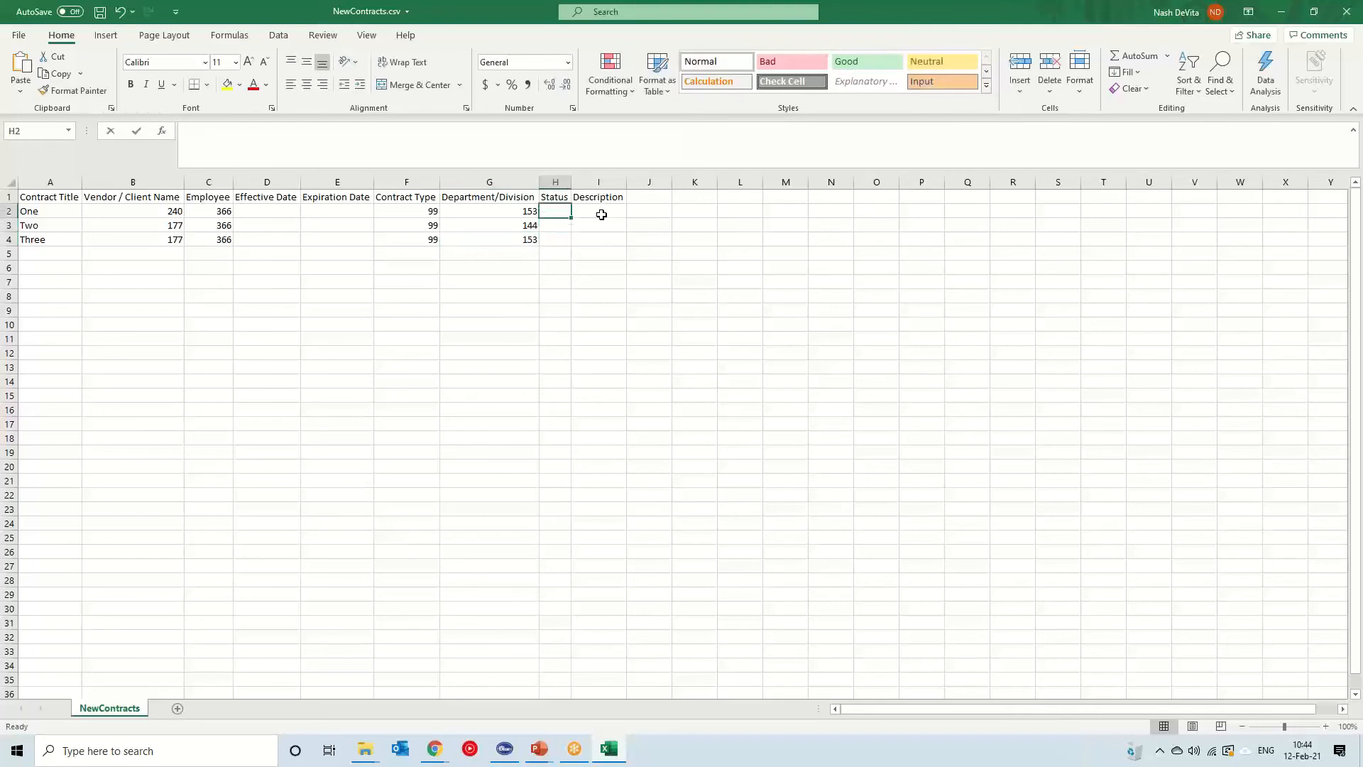
Enter the status 33 in cells H2 to H4
type("33")
key("Return")
type("33")
key("Return")
type("33")
key("Return")
key("Up")
key("Up")
key("Up")
key("Left")
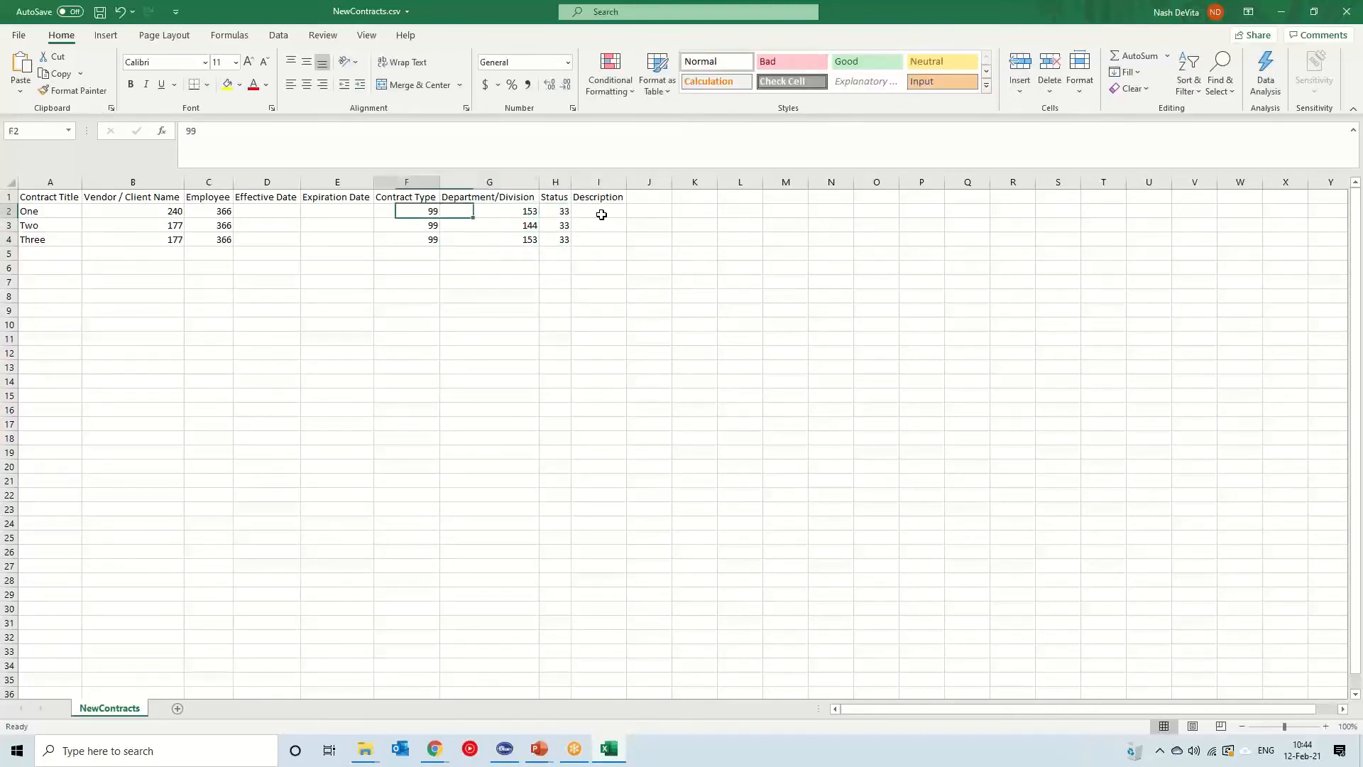
Enter the effective date 01/01/2021 in cell D2
key("Left")
key("Left")
key("Left")
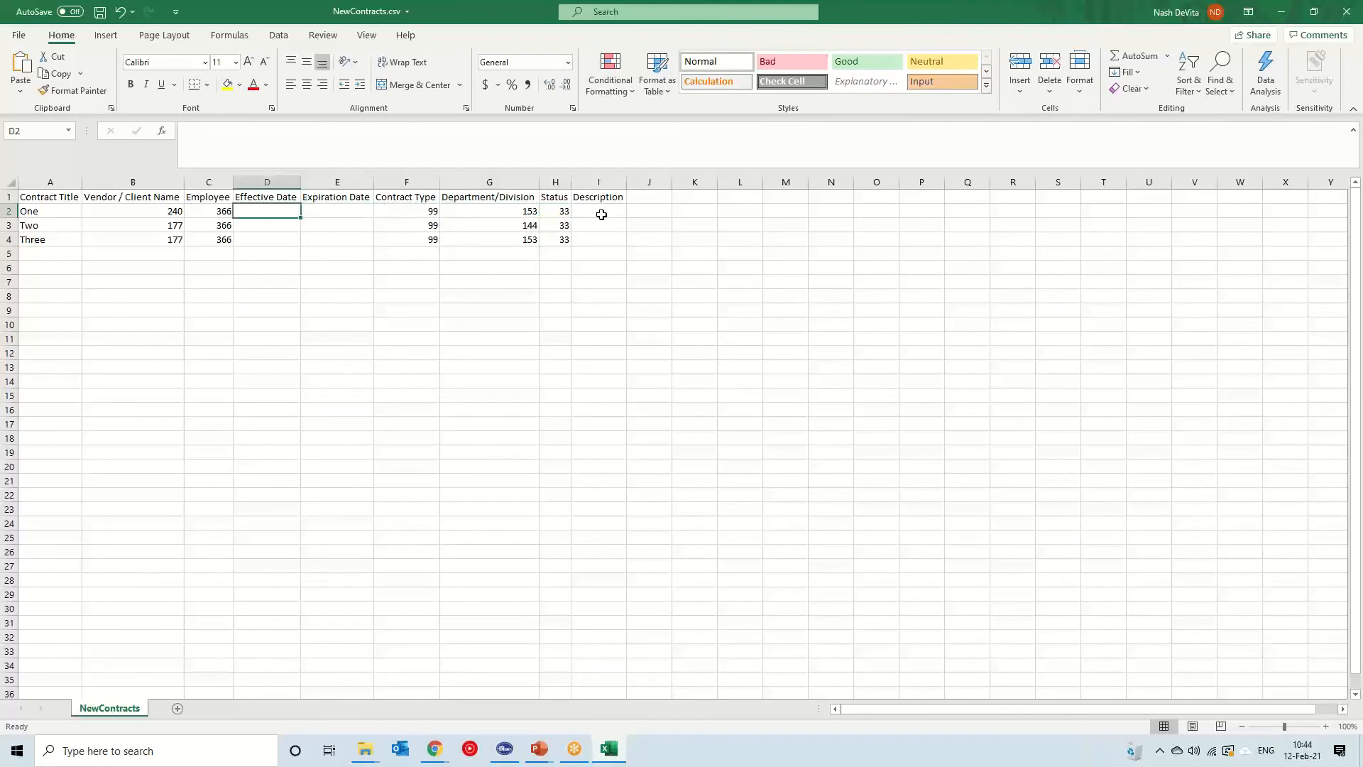
type("01/01/2021")
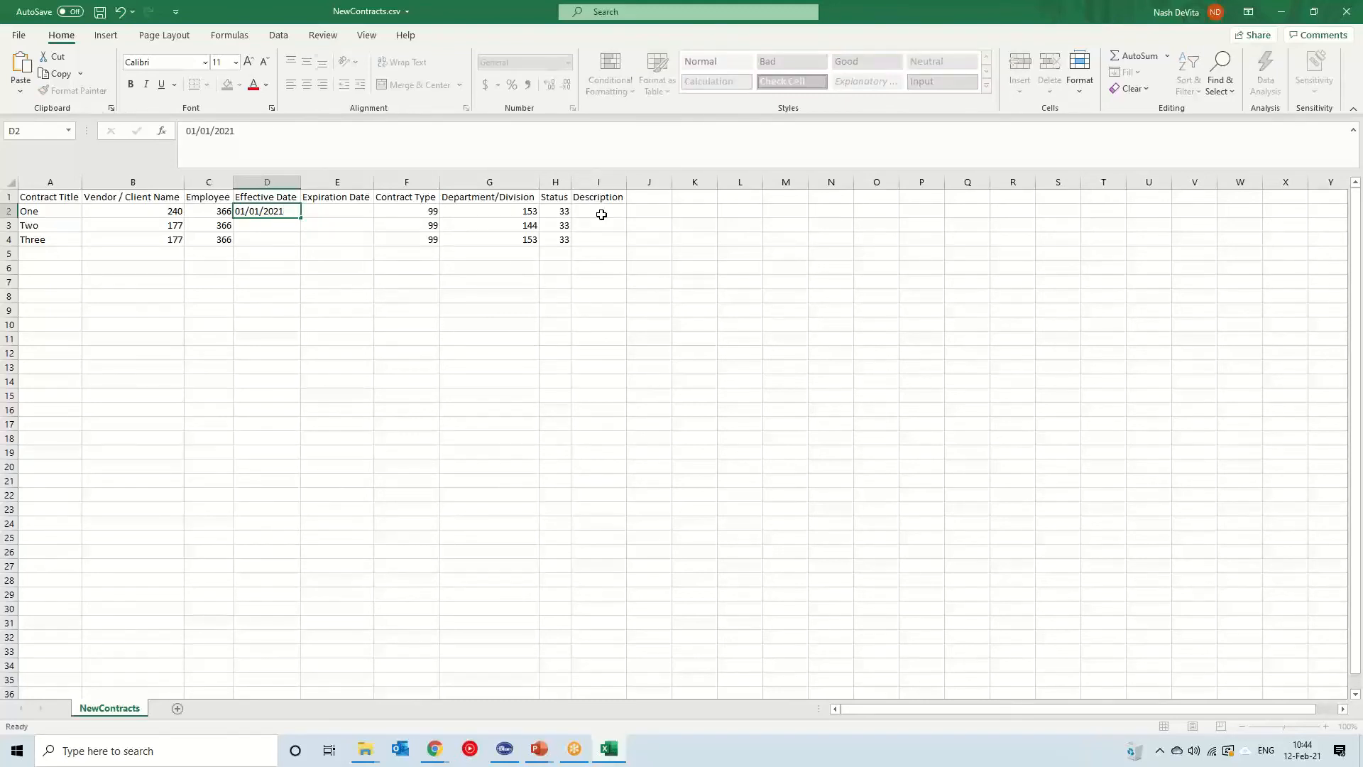
key("Tab")
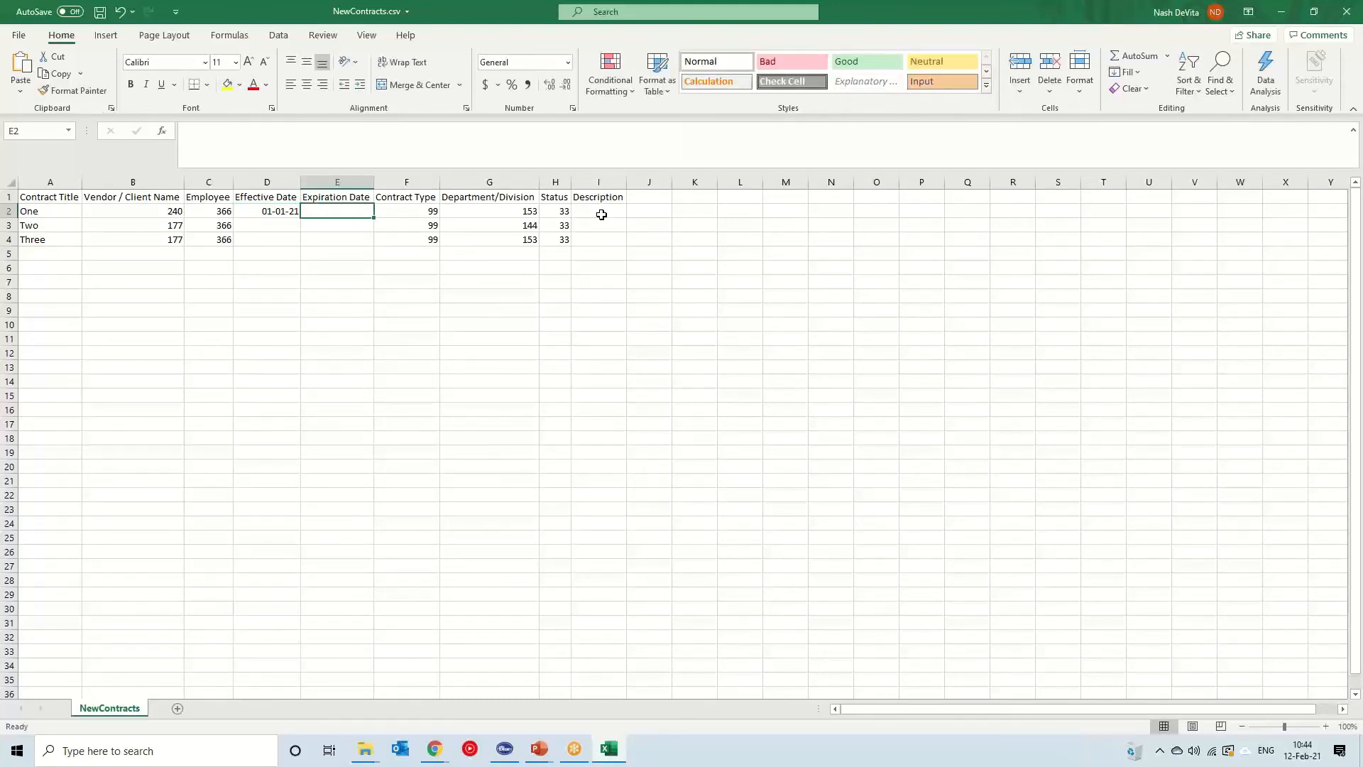
Enter the expiration date 01/22/2022 in E2 and fill the effective and expiration dates down to row 4
type("01")
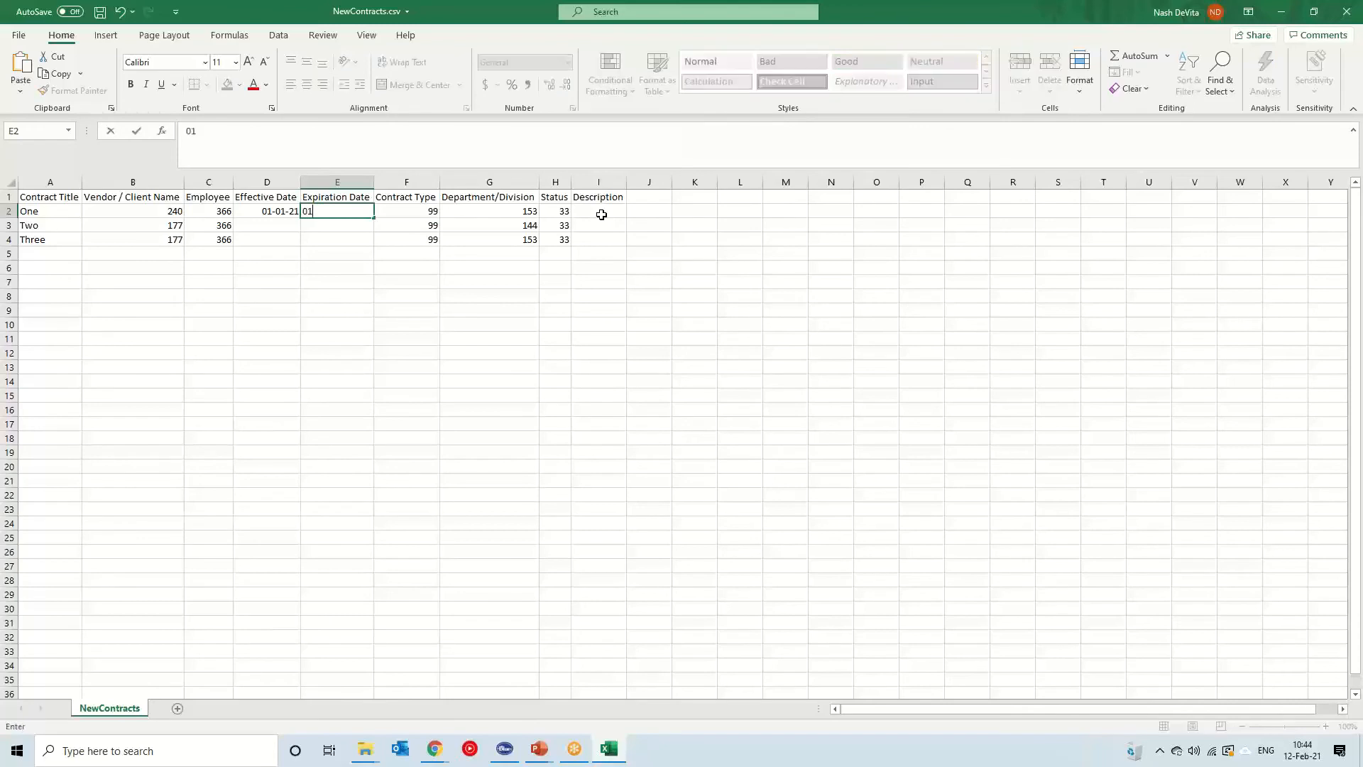
type("/22/2022")
key("ctrl+Return")
left_click_drag(267, 205, 377, 246)
Format the Effective Date and Expiration Date columns as Date
left_click_drag(336, 180, 267, 182)
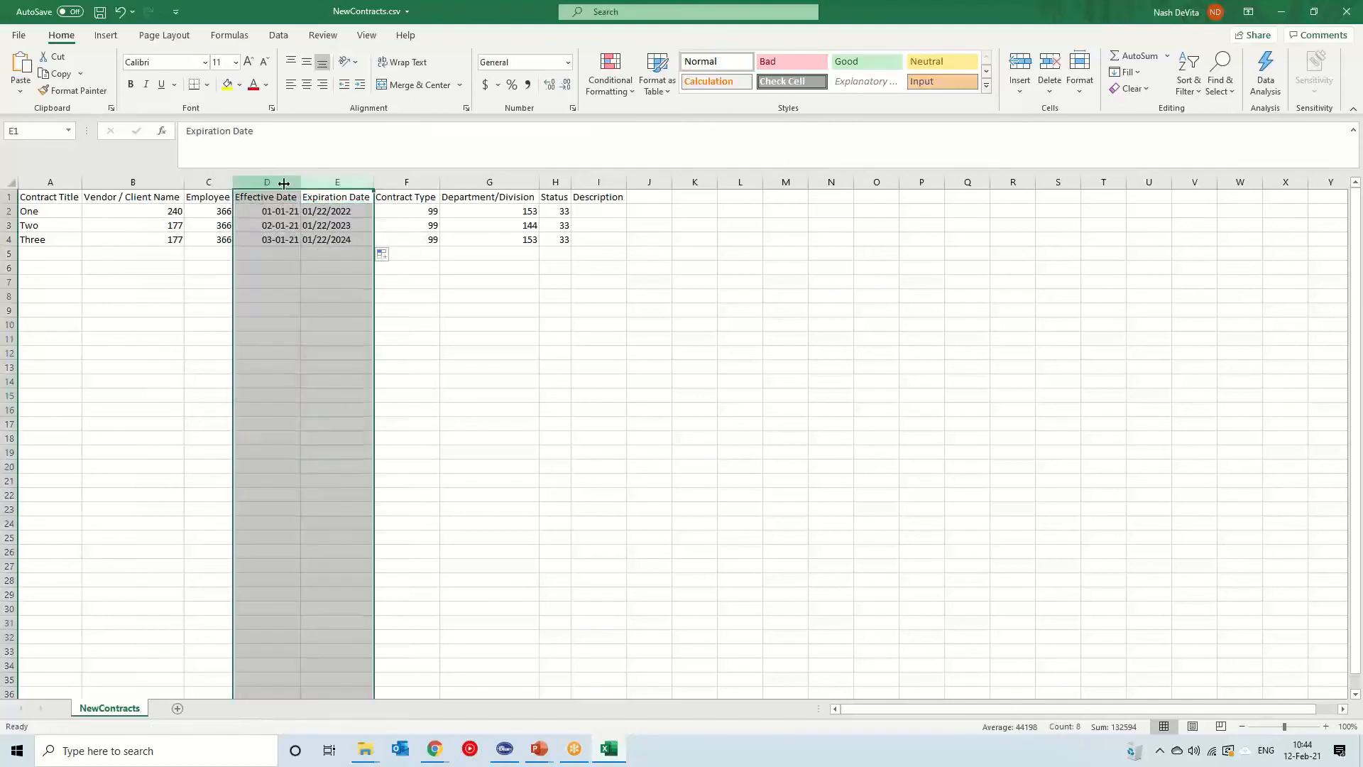
left_click(568, 62)
left_click(541, 222)
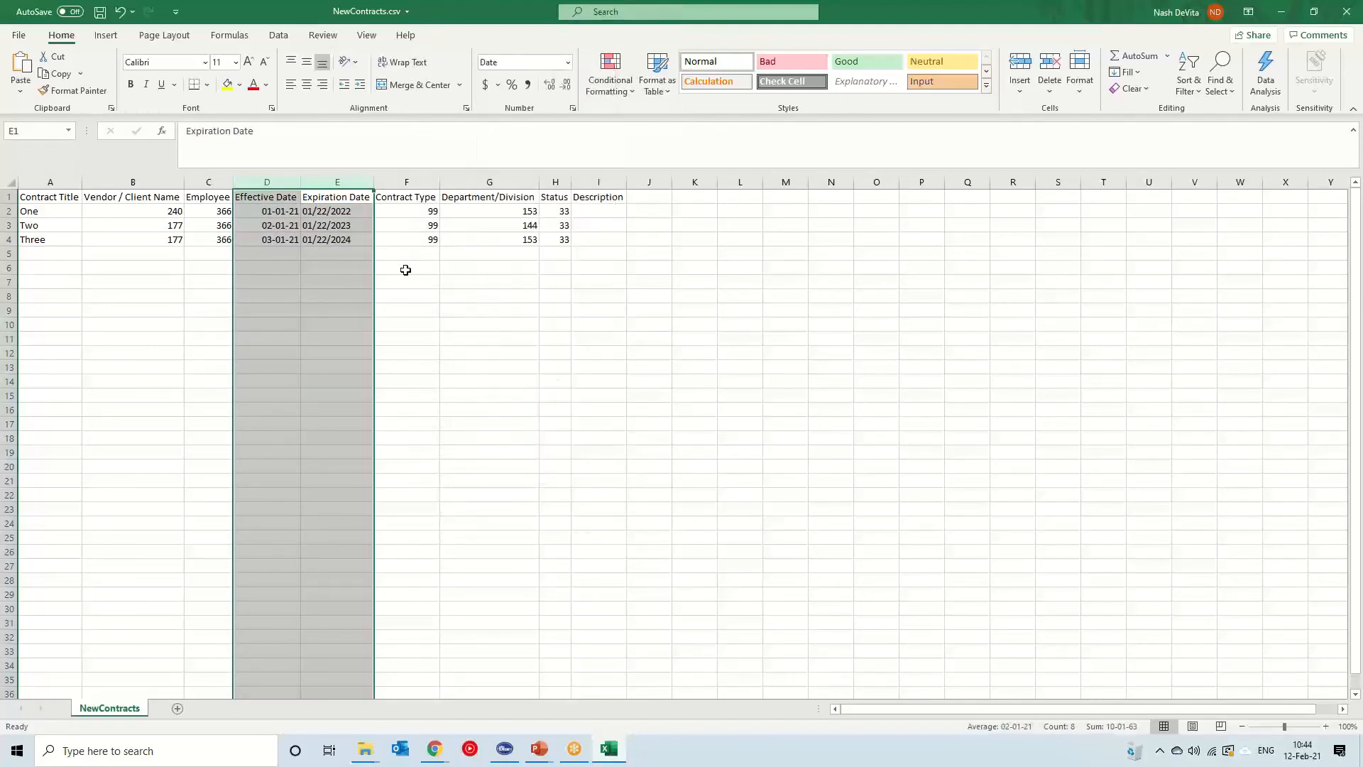
Edit the date in D2, swapping its separator to a slash and back to a dash
left_click(341, 254)
left_click_drag(271, 213, 337, 239)
left_click(274, 208)
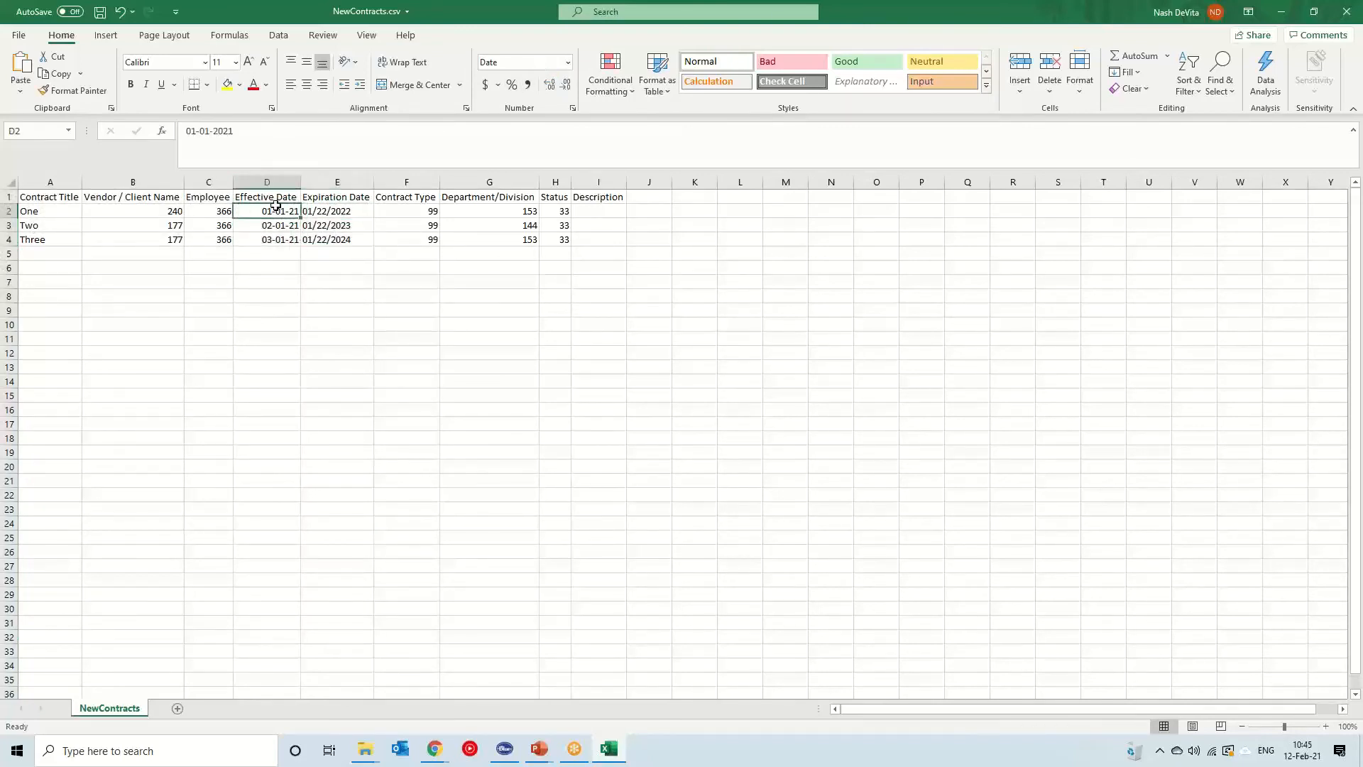
left_click(200, 132)
key("BackSpace")
type("/")
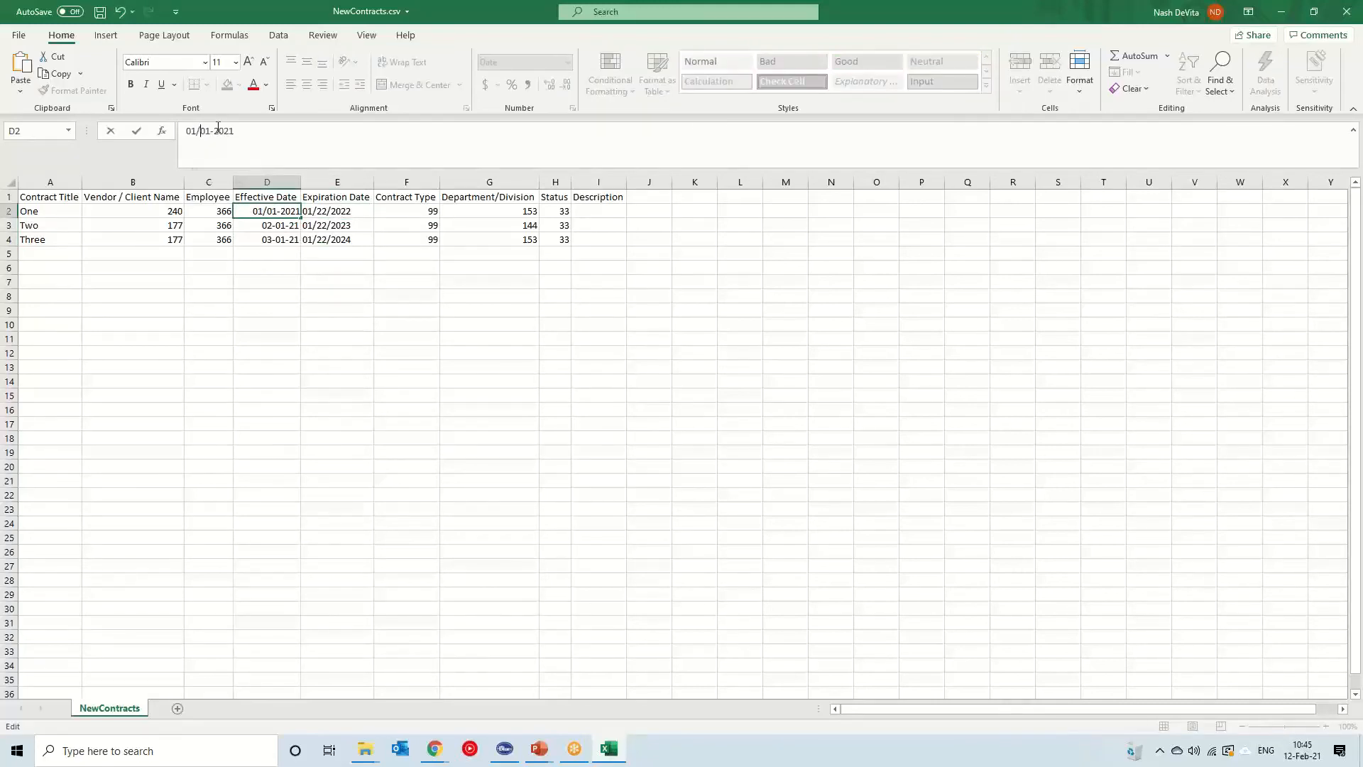
key("BackSpace")
type("-")
key("Return")
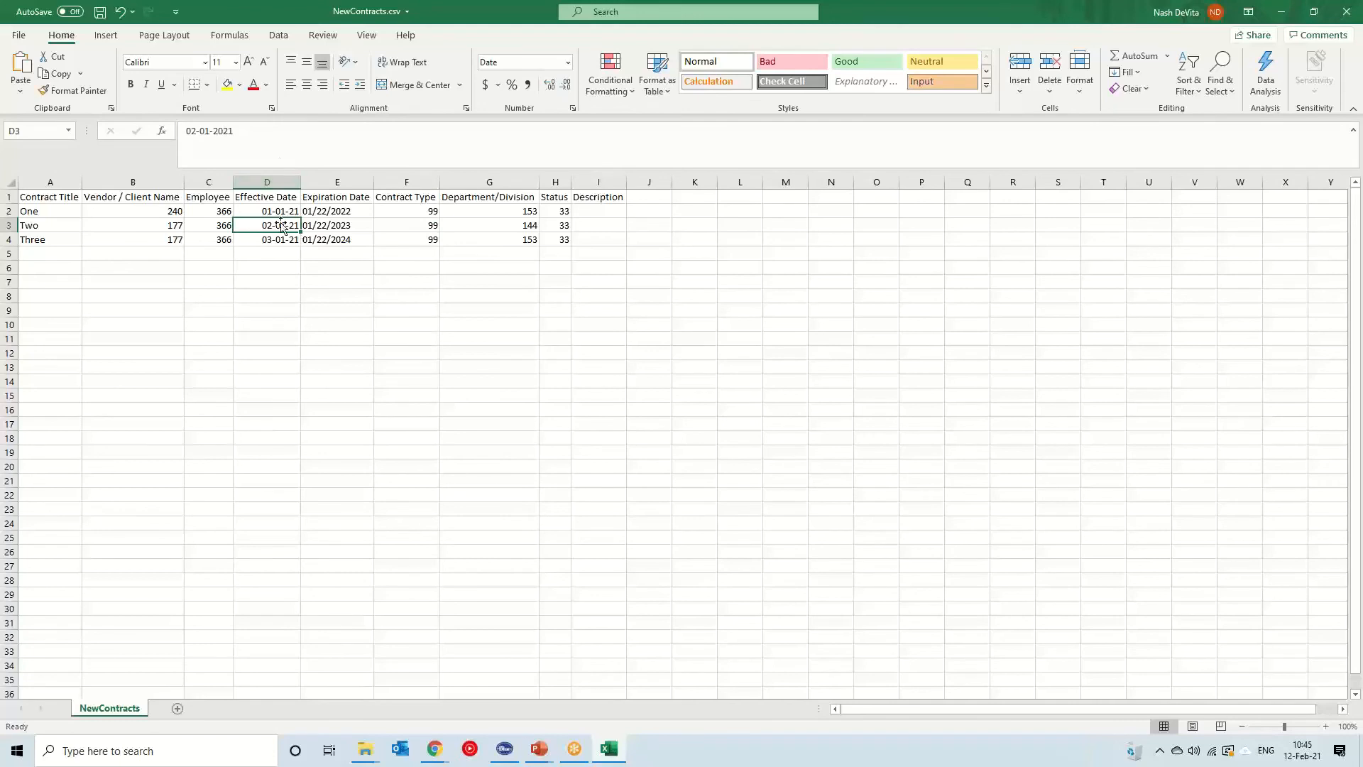
Open the date format types for D2 to D4, browse them, and cancel
left_click_drag(279, 213, 280, 237)
left_click(568, 62)
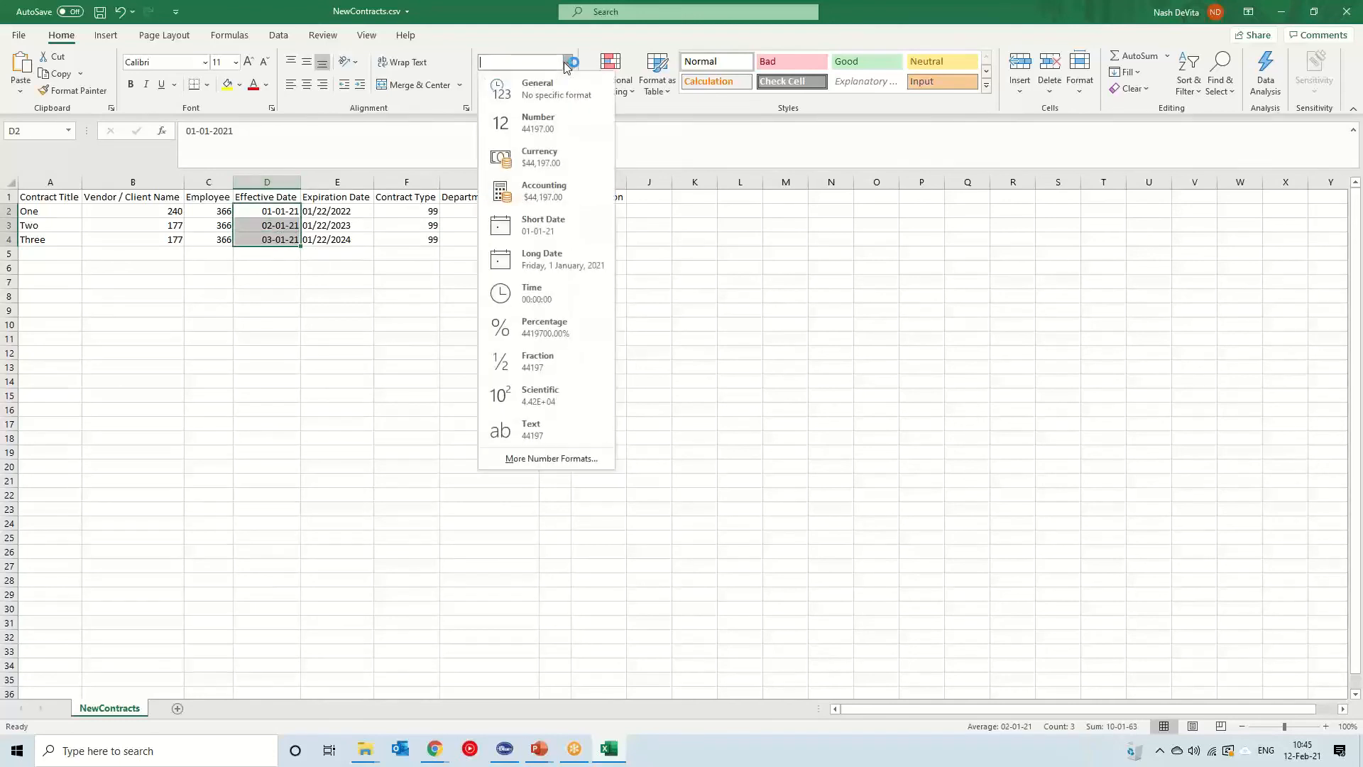
left_click(531, 458)
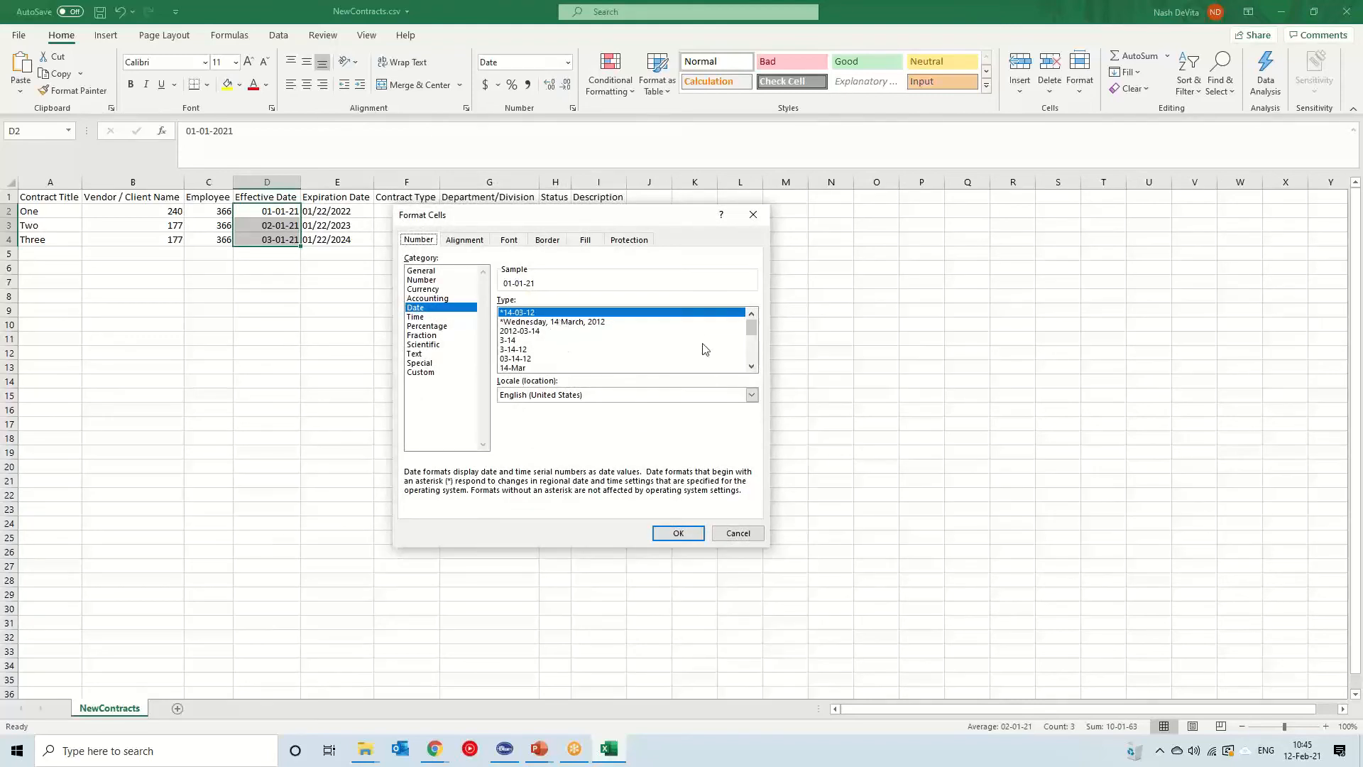
left_click_drag(752, 339, 752, 346)
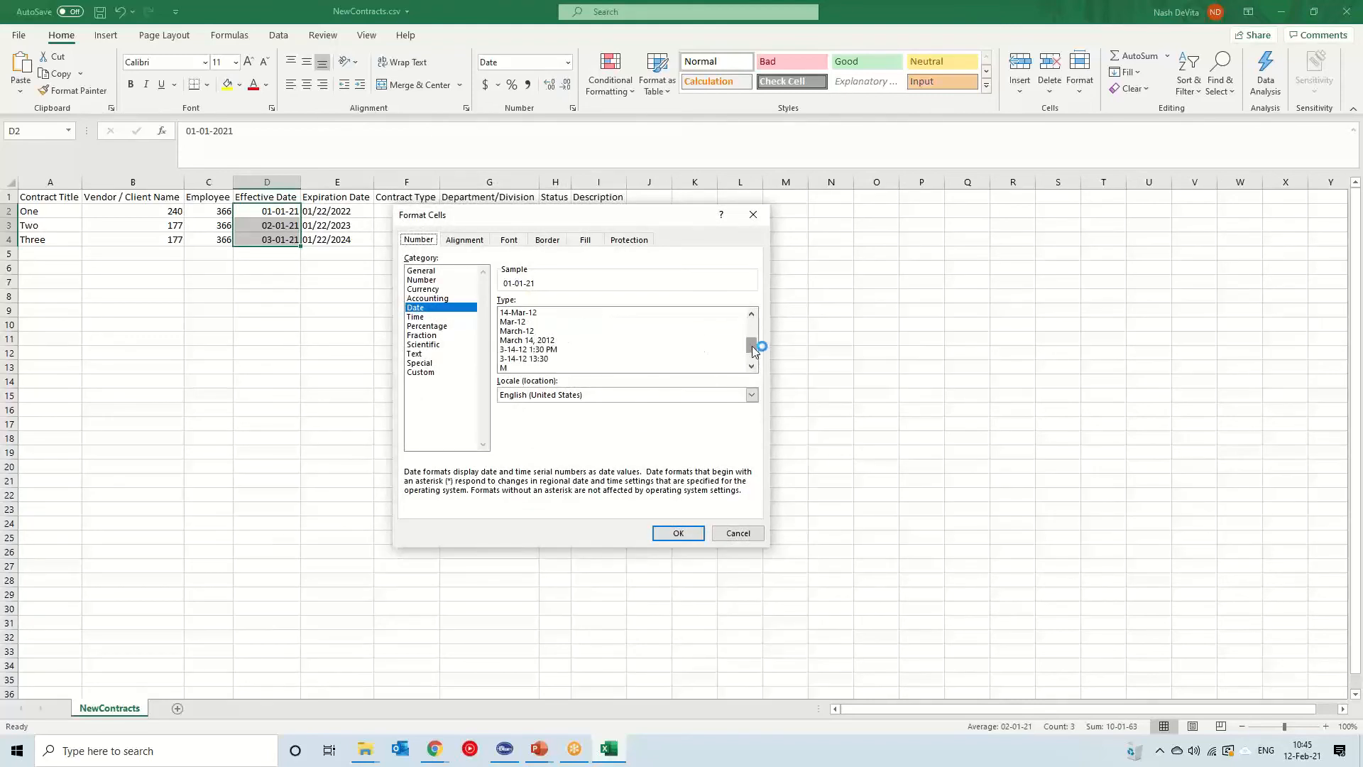
left_click(752, 366)
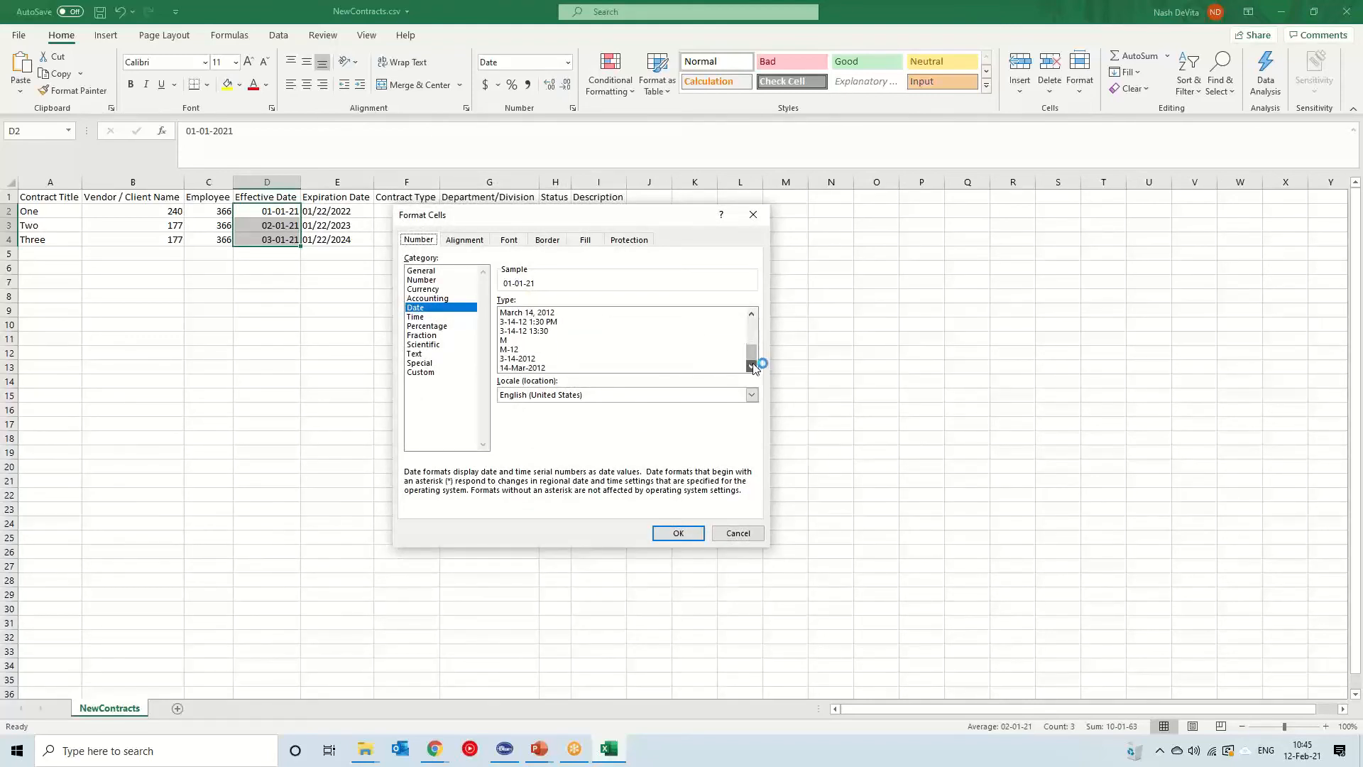
left_click_drag(753, 351, 757, 317)
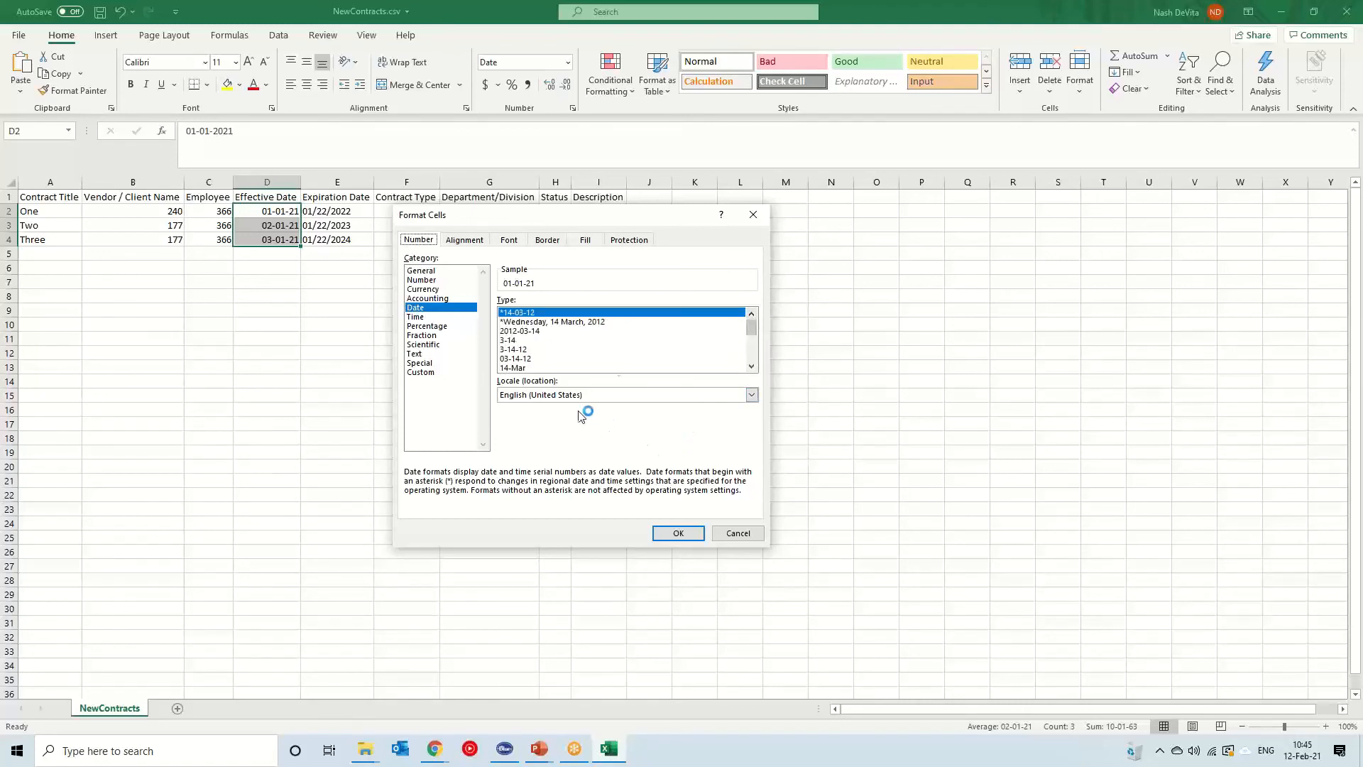
left_click(739, 532)
left_click(466, 337)
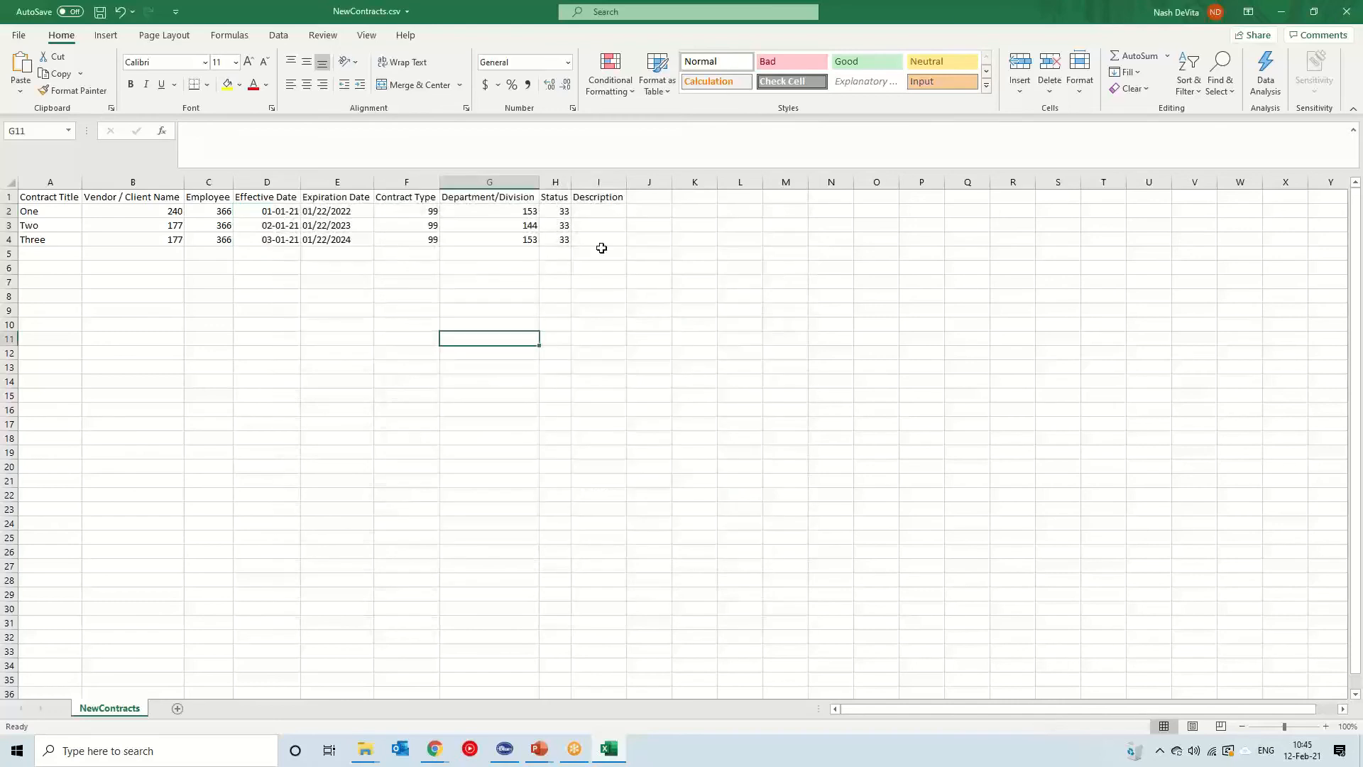
Enter the descriptions Test 1, Test 2 and Test 3 in cells I2 to I4
left_click(602, 209)
type("Test")
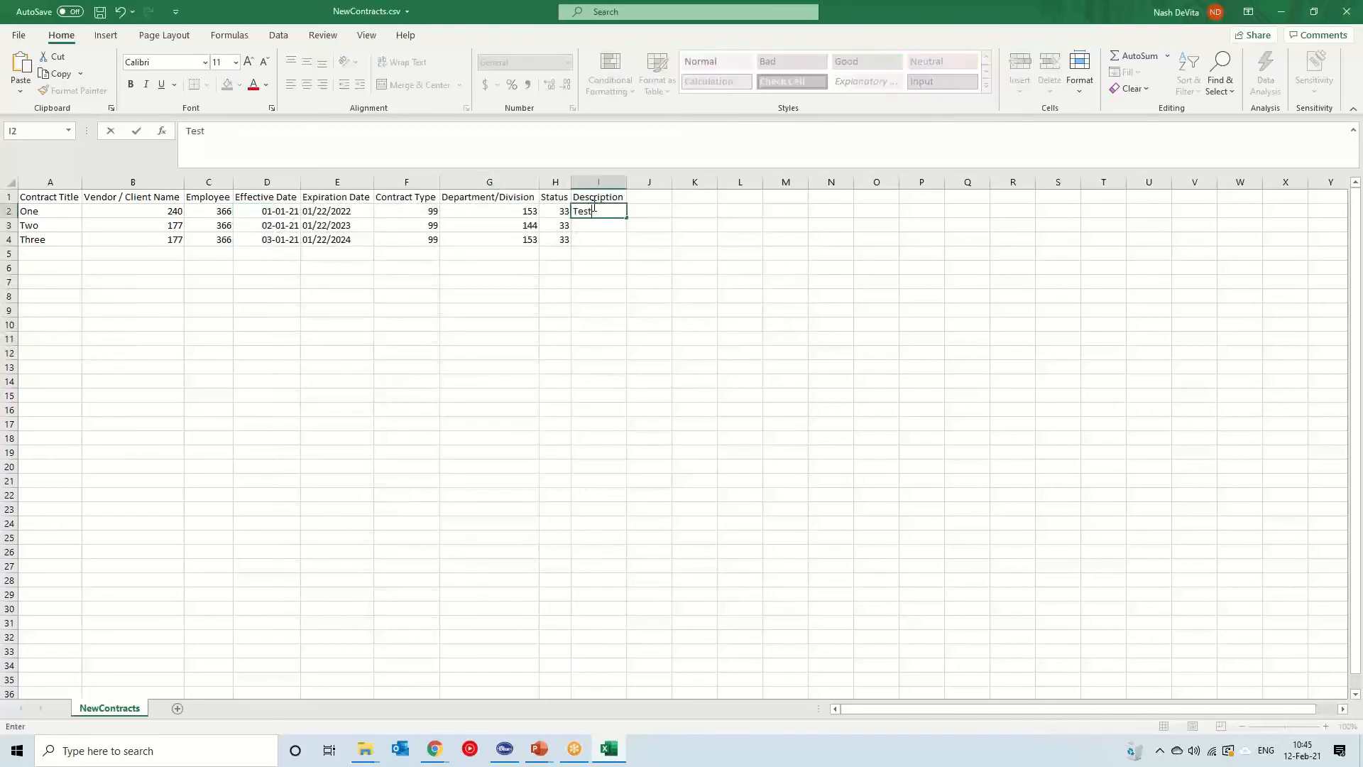
type(" 1")
key("Return")
type("Tes")
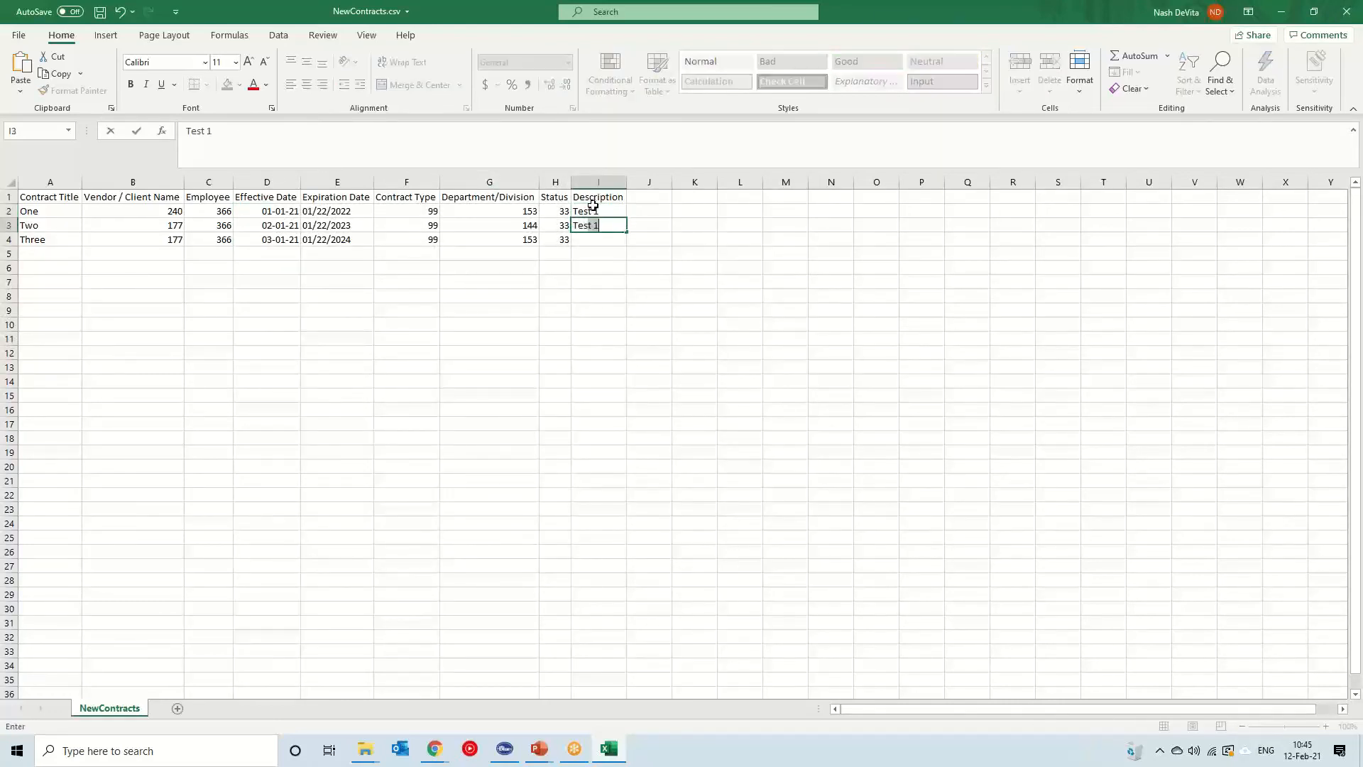
type("t 2")
key("Return")
type("Tee")
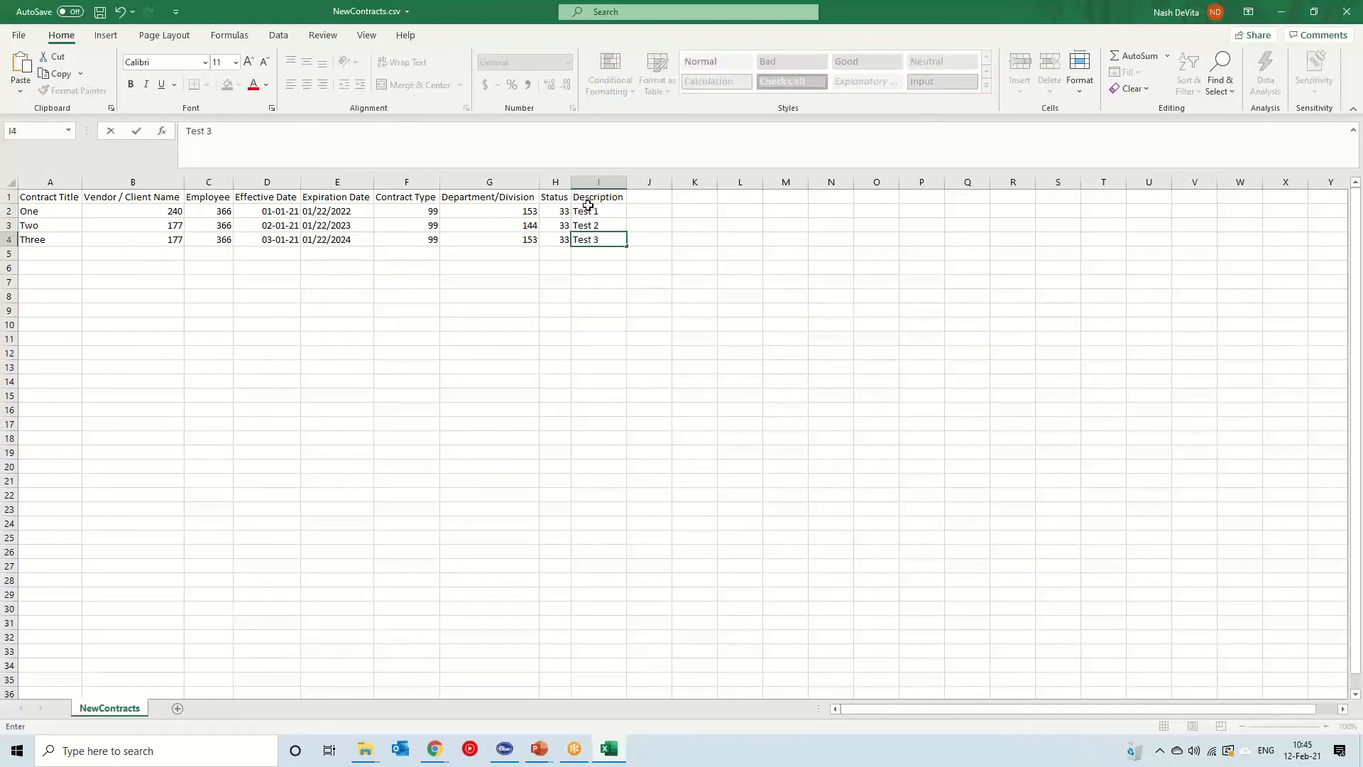
left_click(644, 277)
Save the file as NewContracts.csv in CSV UTF-8 format in Downloads and close the spreadsheet
left_click(19, 35)
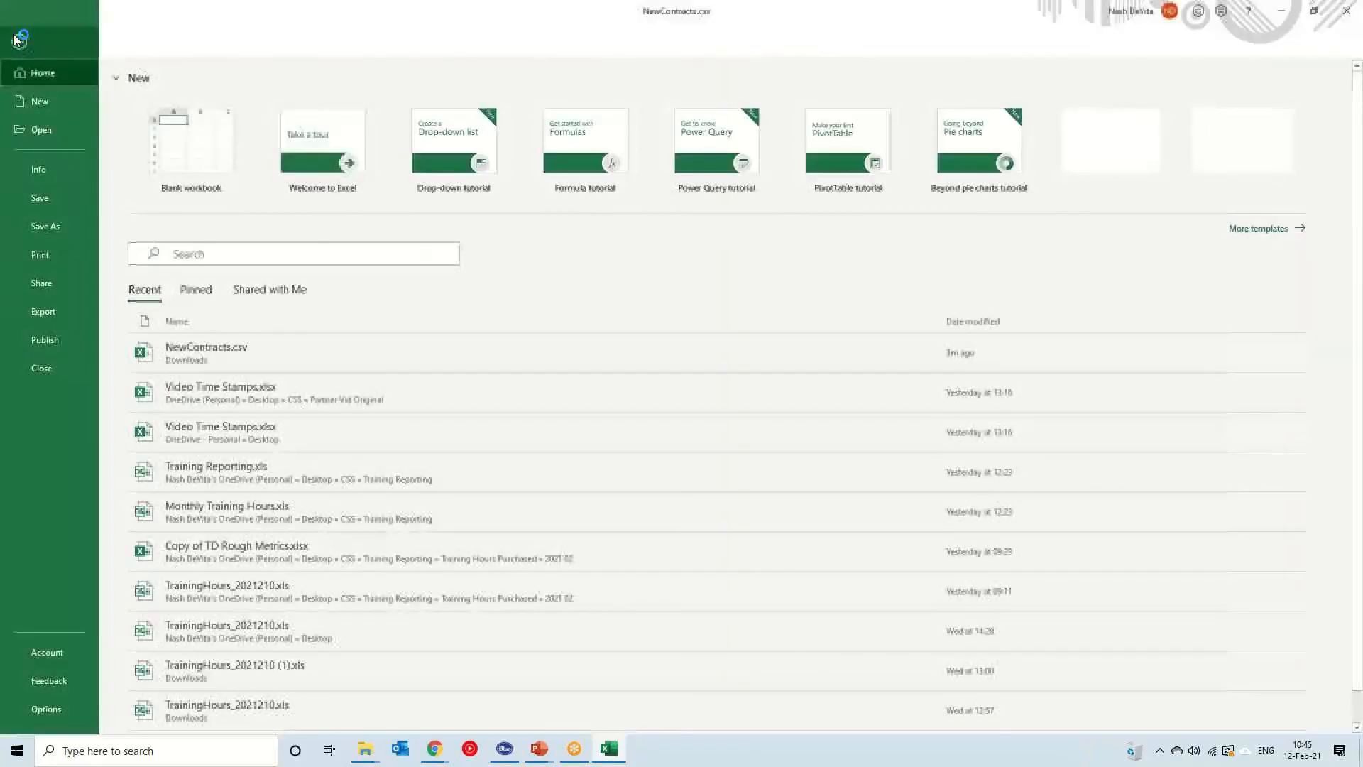
left_click(47, 226)
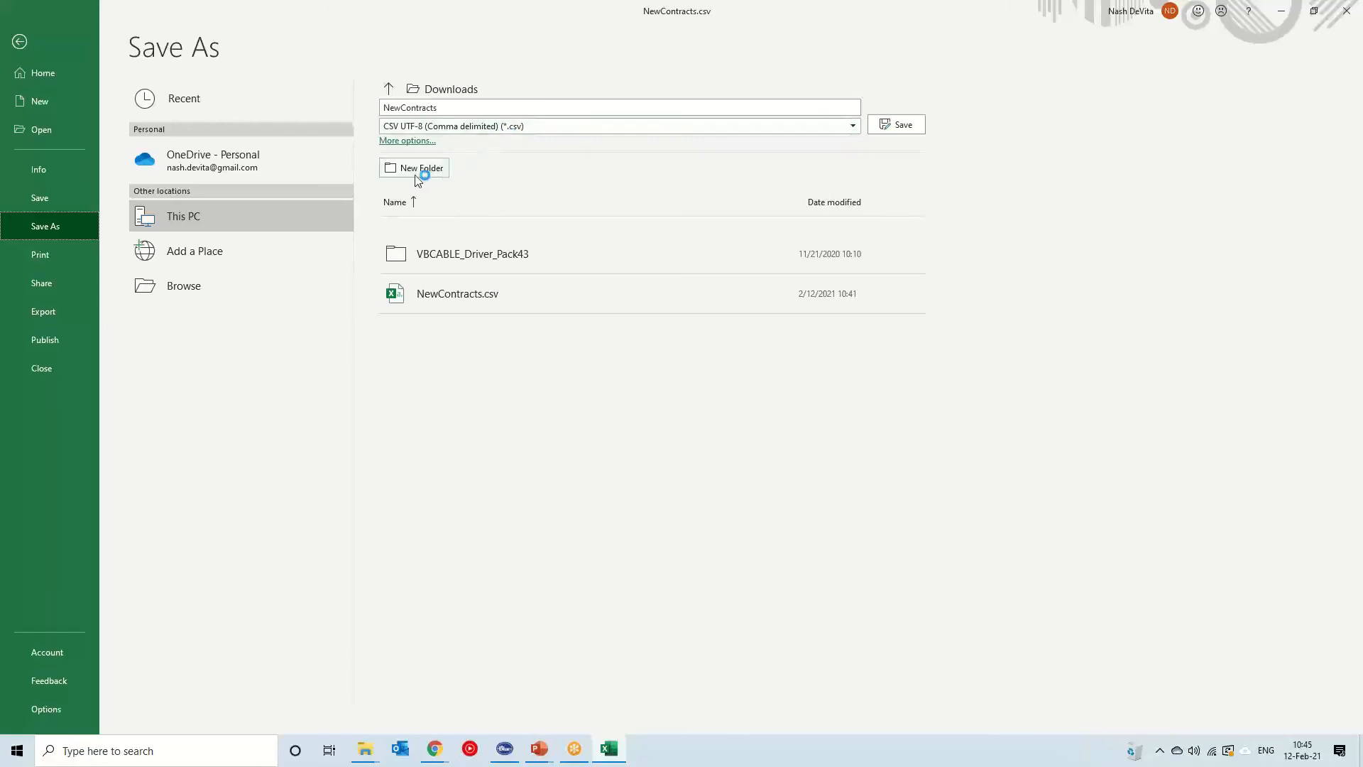
left_click(412, 142)
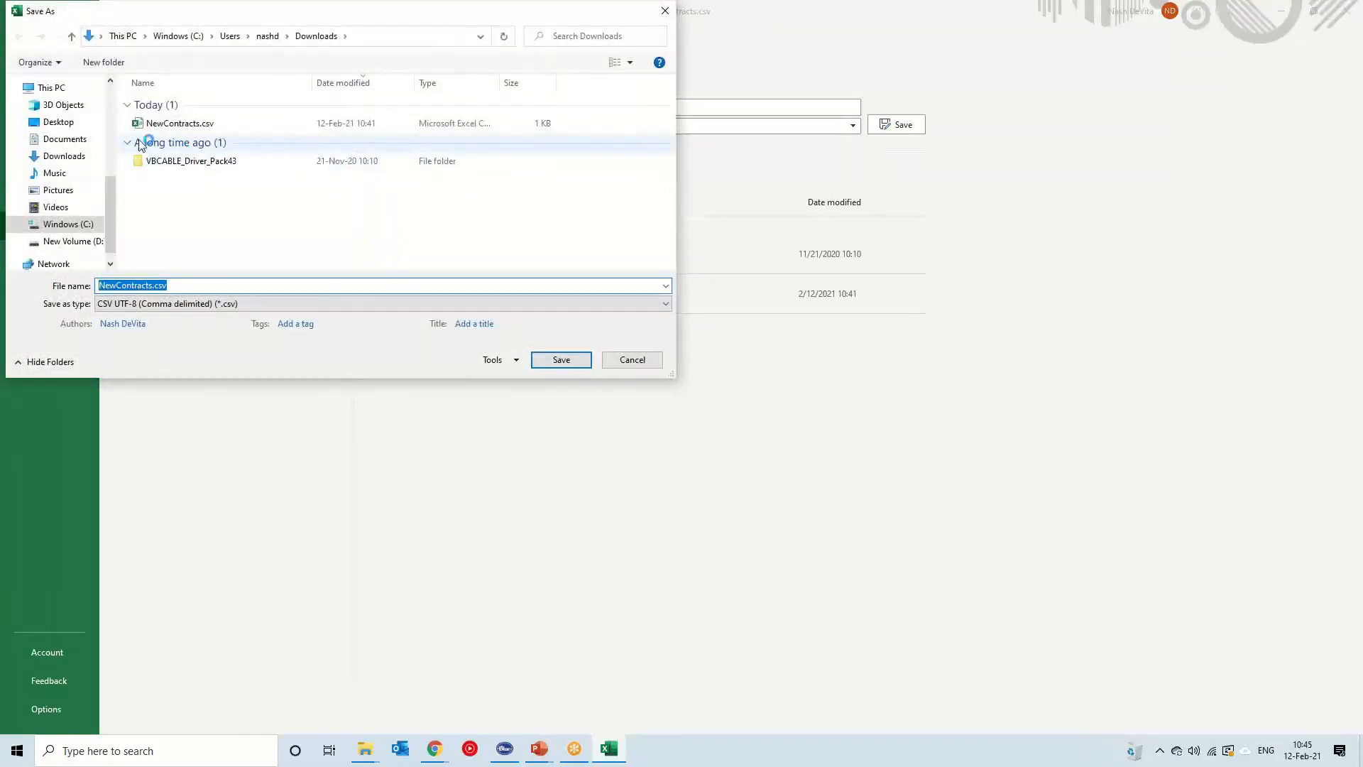
left_click(57, 122)
left_click(559, 362)
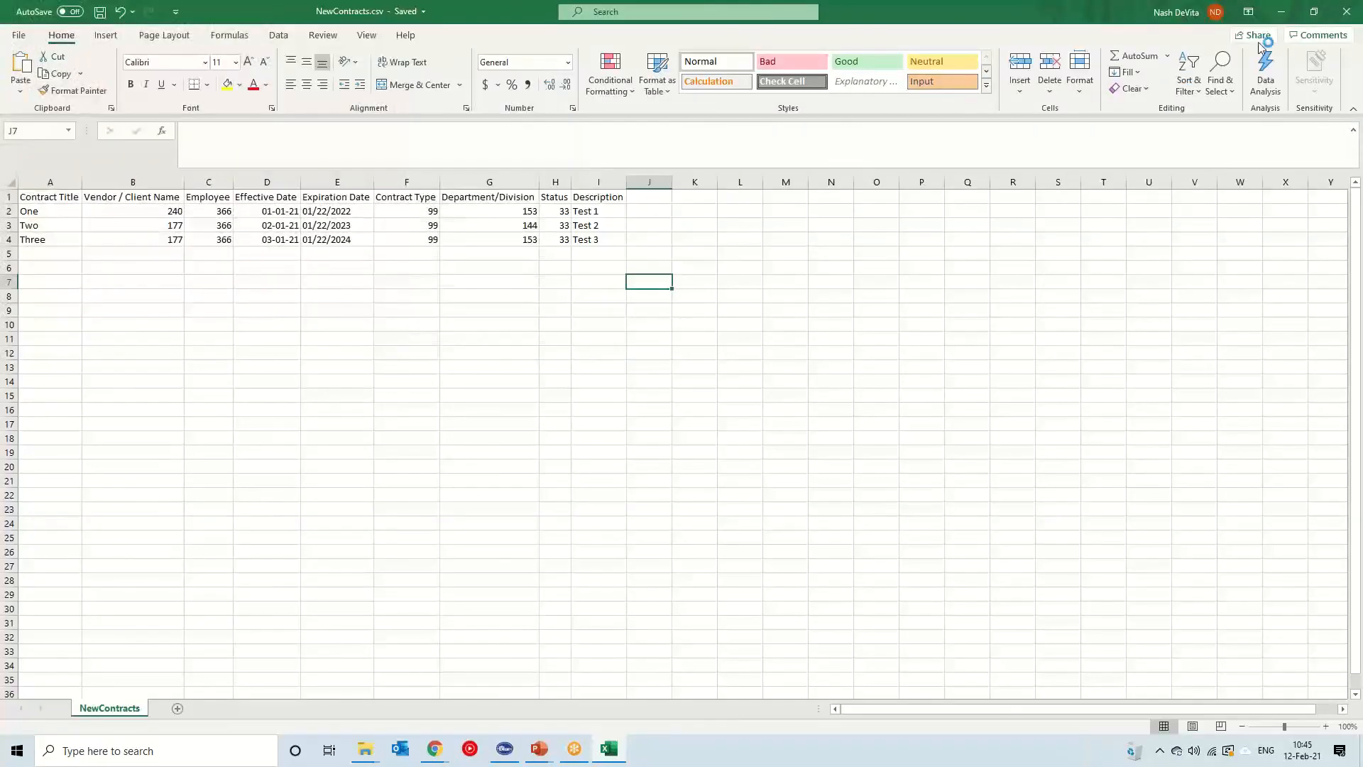
double_click(935, 12)
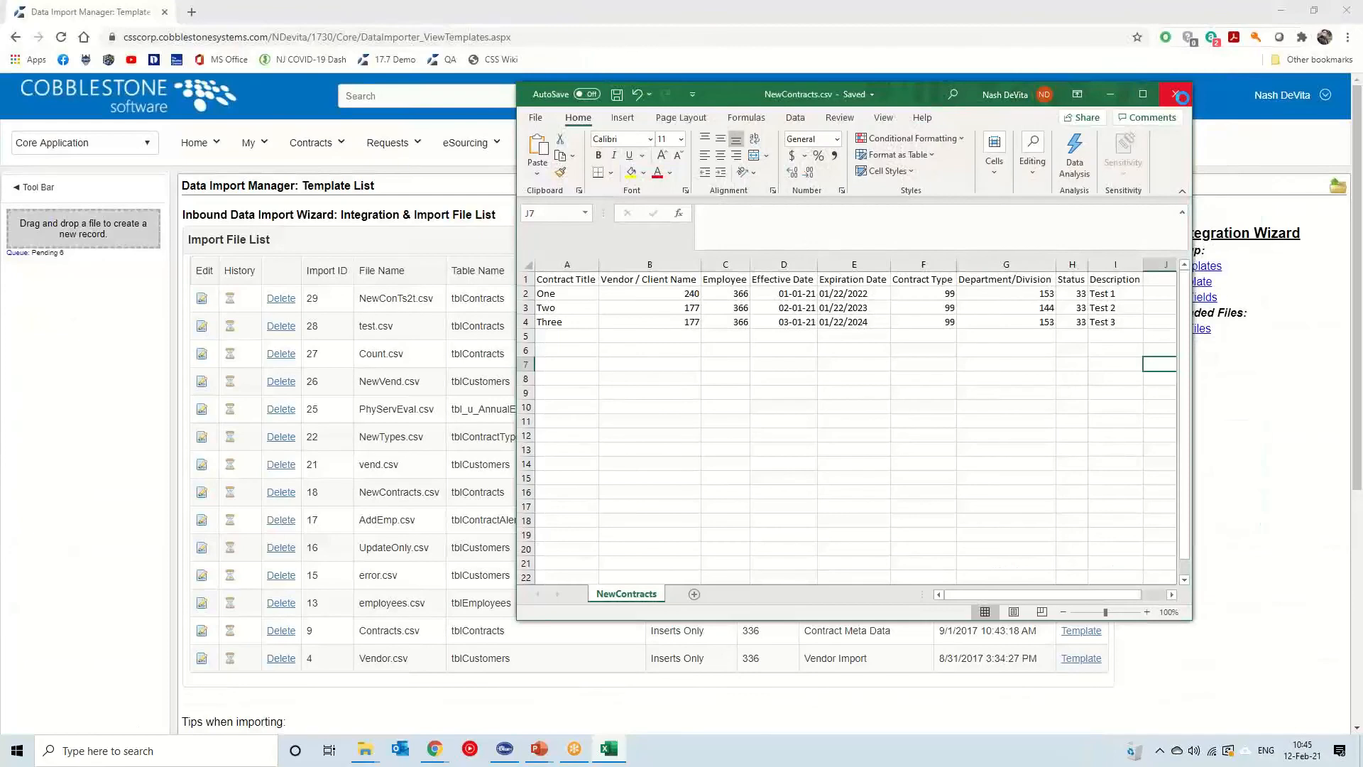
left_click(1176, 94)
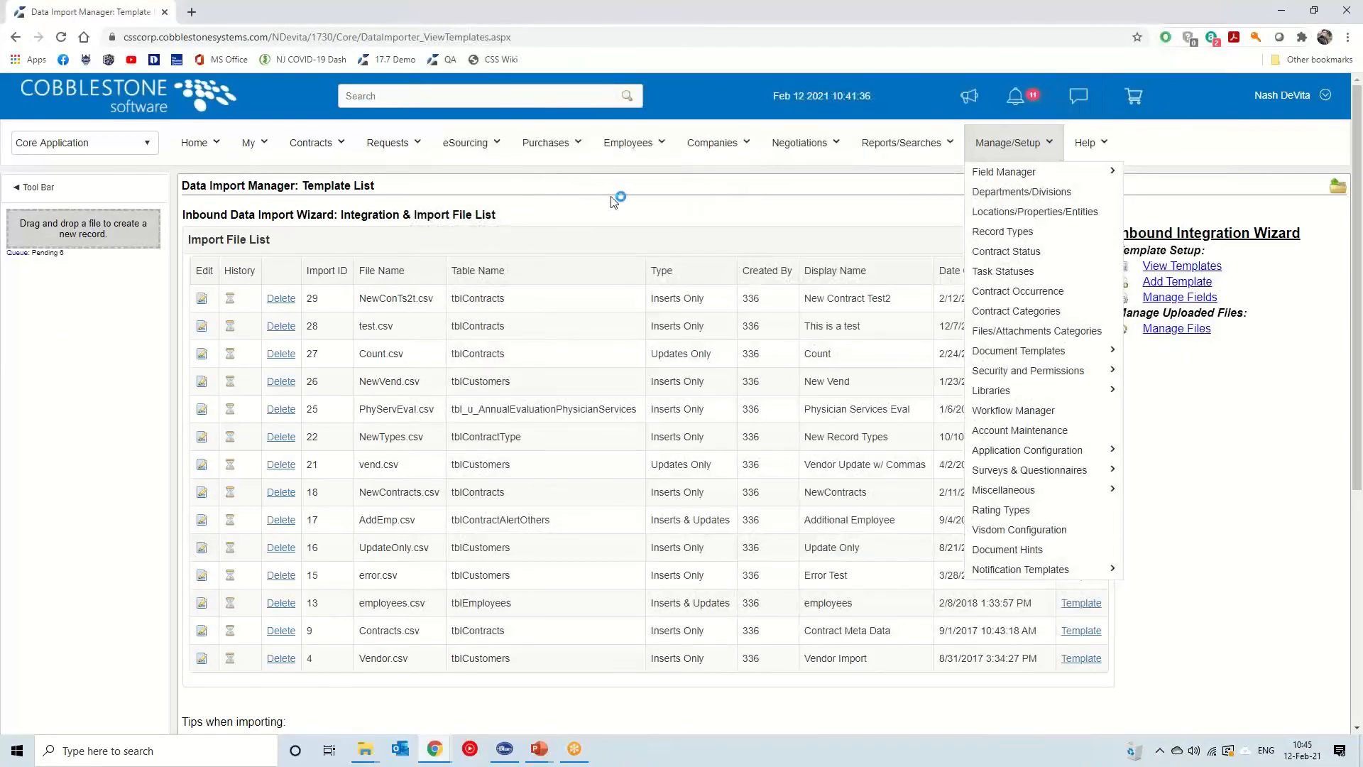
Upload NewContracts.csv from Downloads to the Data Import Manager's uploaded files
left_click(1190, 331)
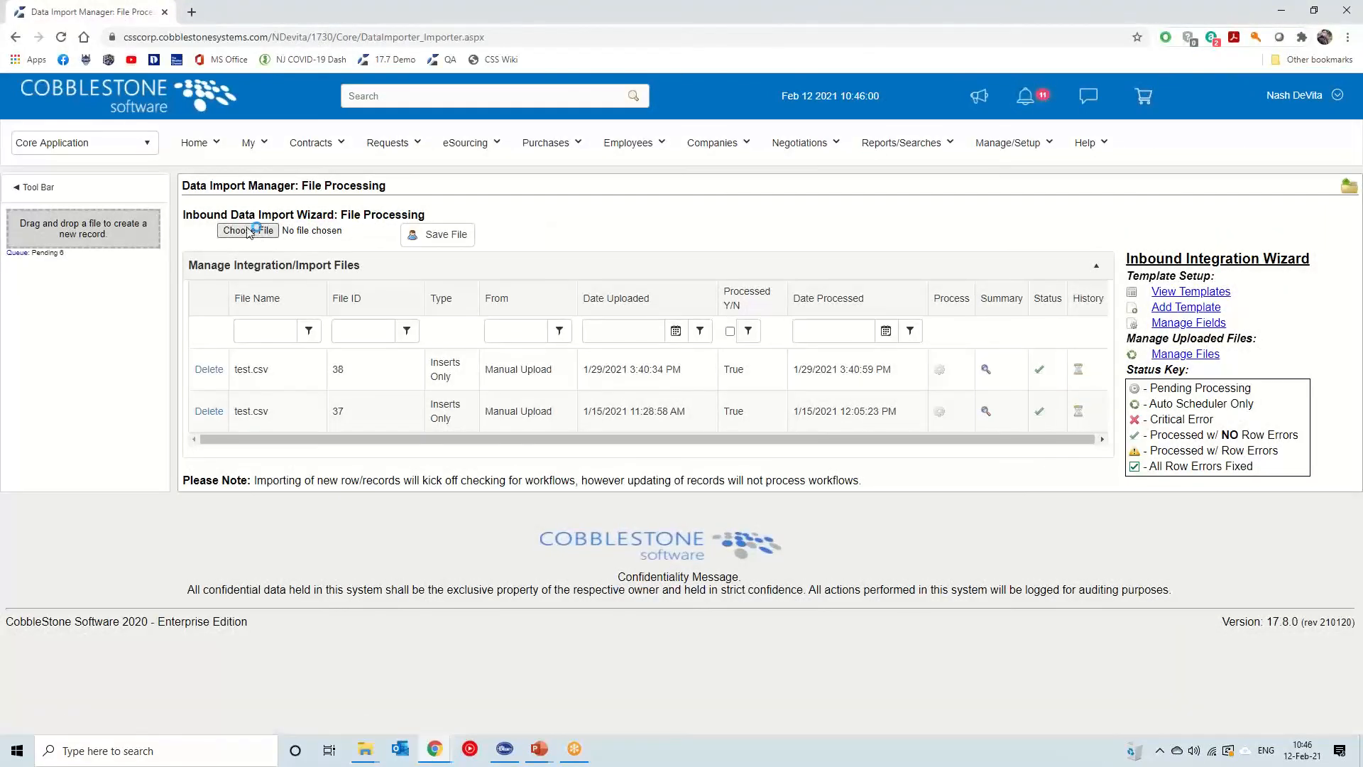
left_click(249, 231)
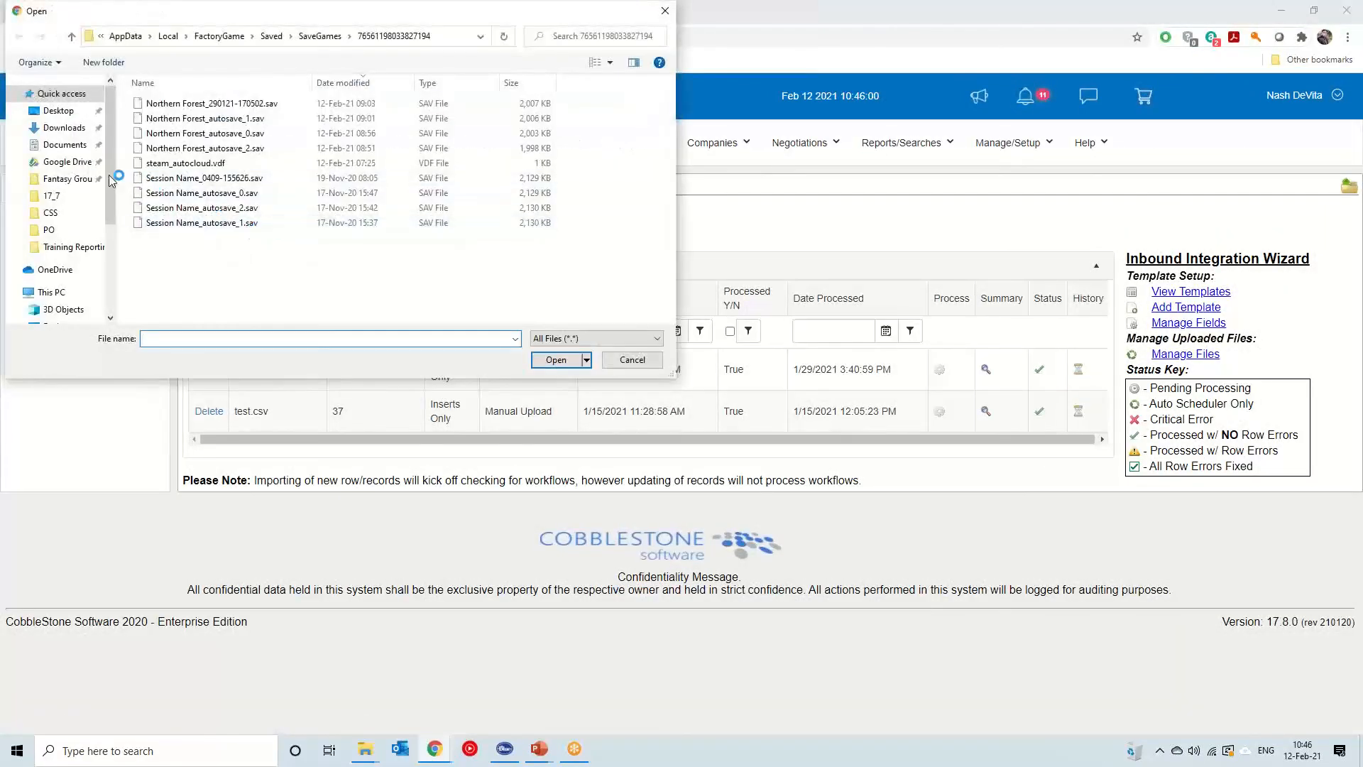
left_click(63, 111)
double_click(199, 105)
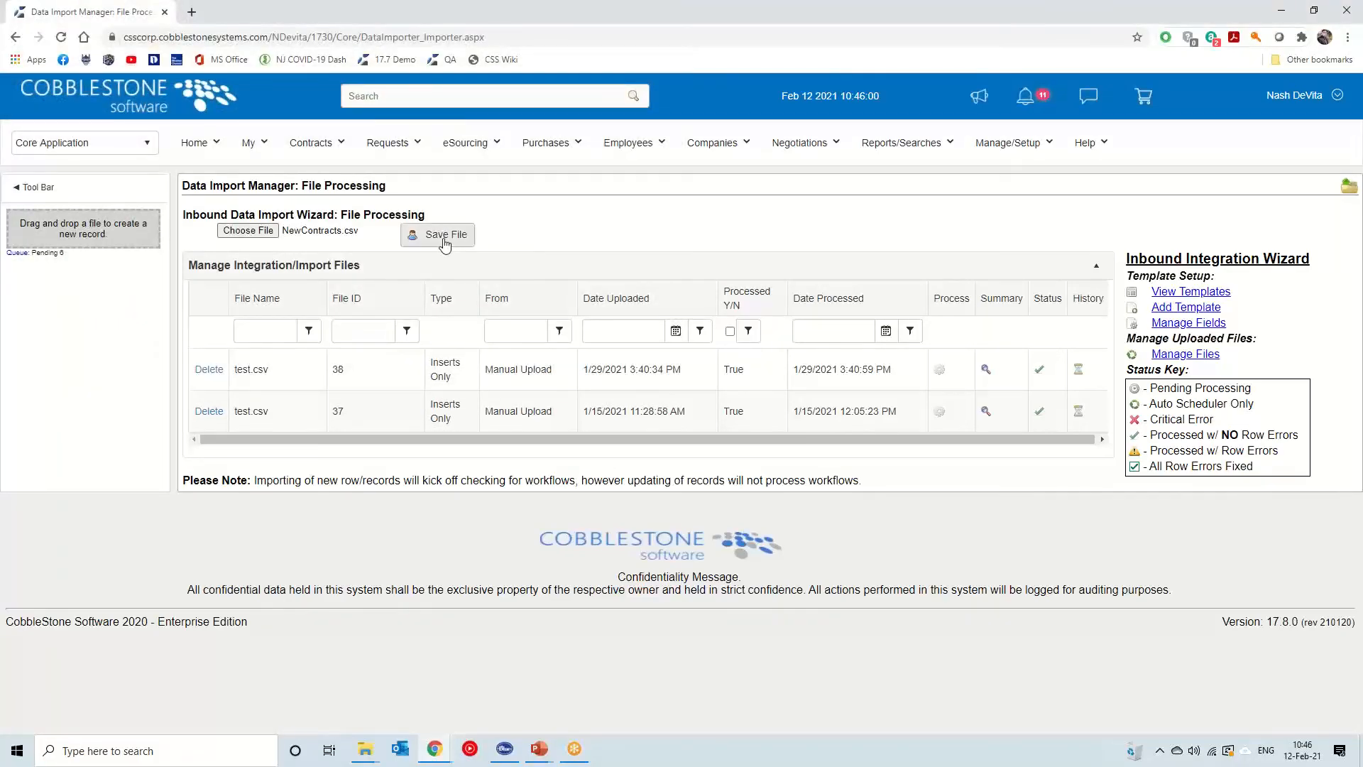
left_click(445, 239)
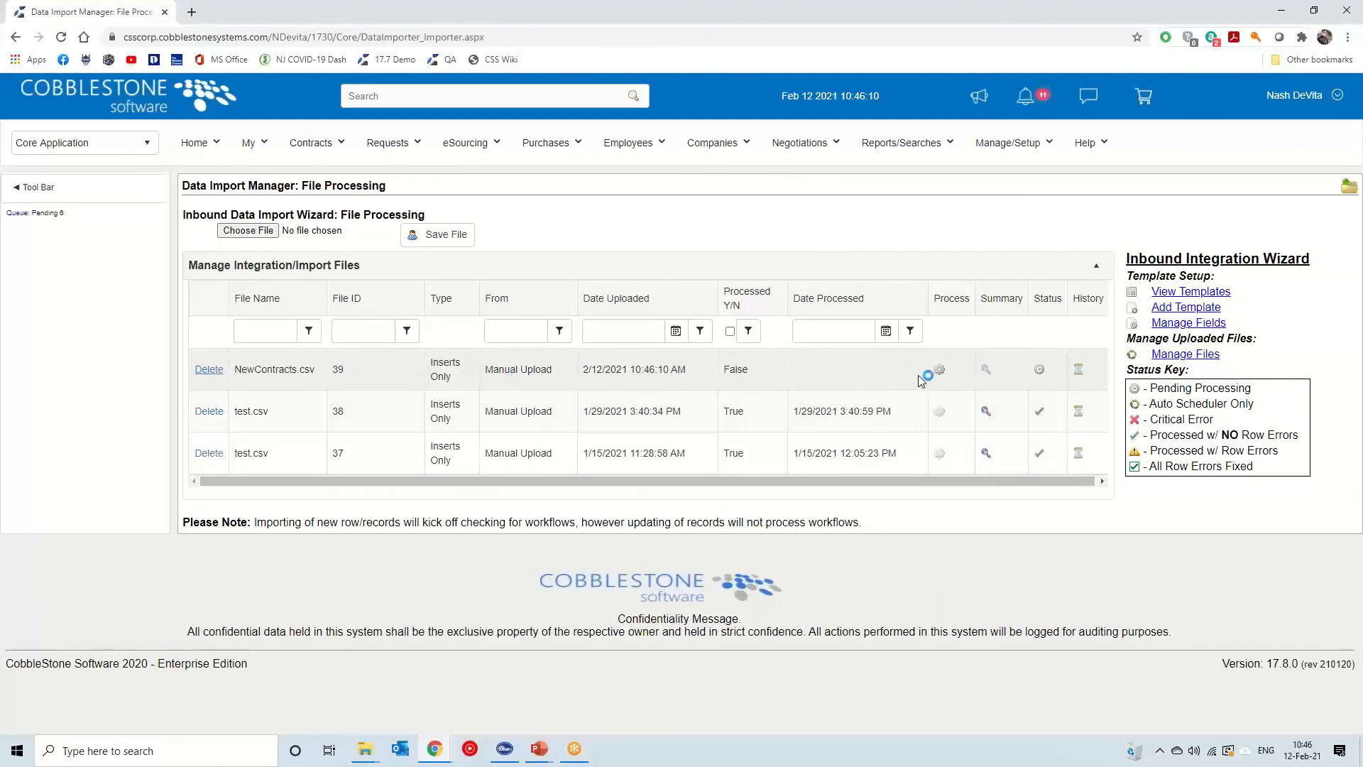
Review and process the uploaded NewContracts.csv import, then close the review window
left_click(939, 370)
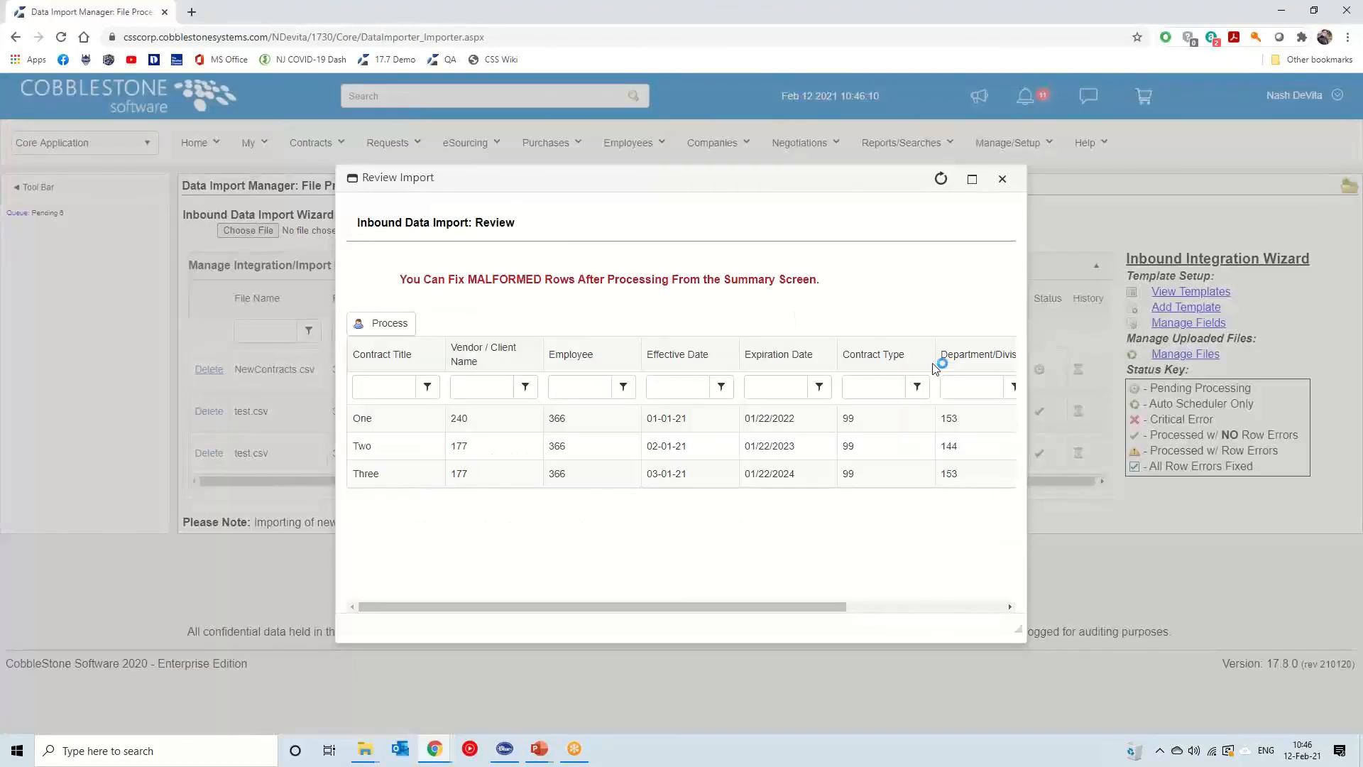
left_click_drag(618, 608, 557, 607)
left_click(383, 321)
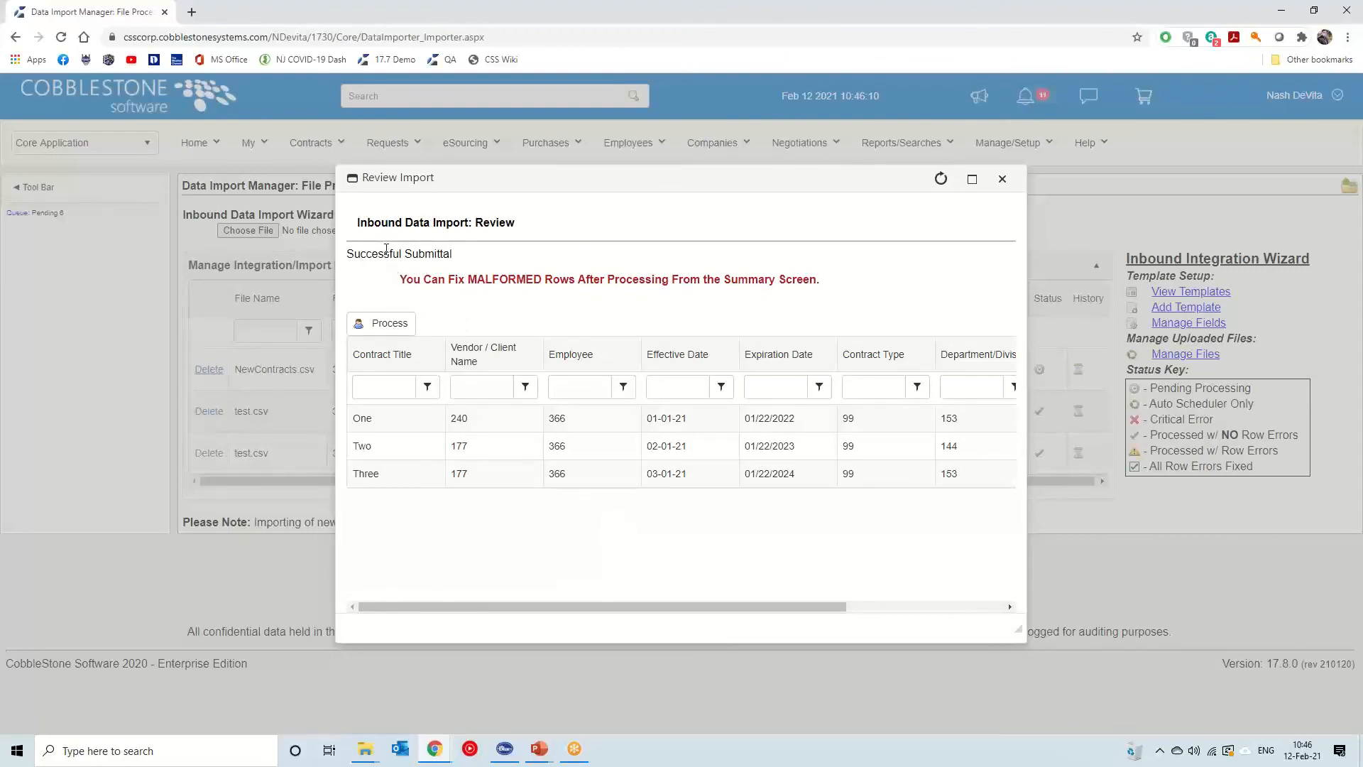
left_click(1003, 179)
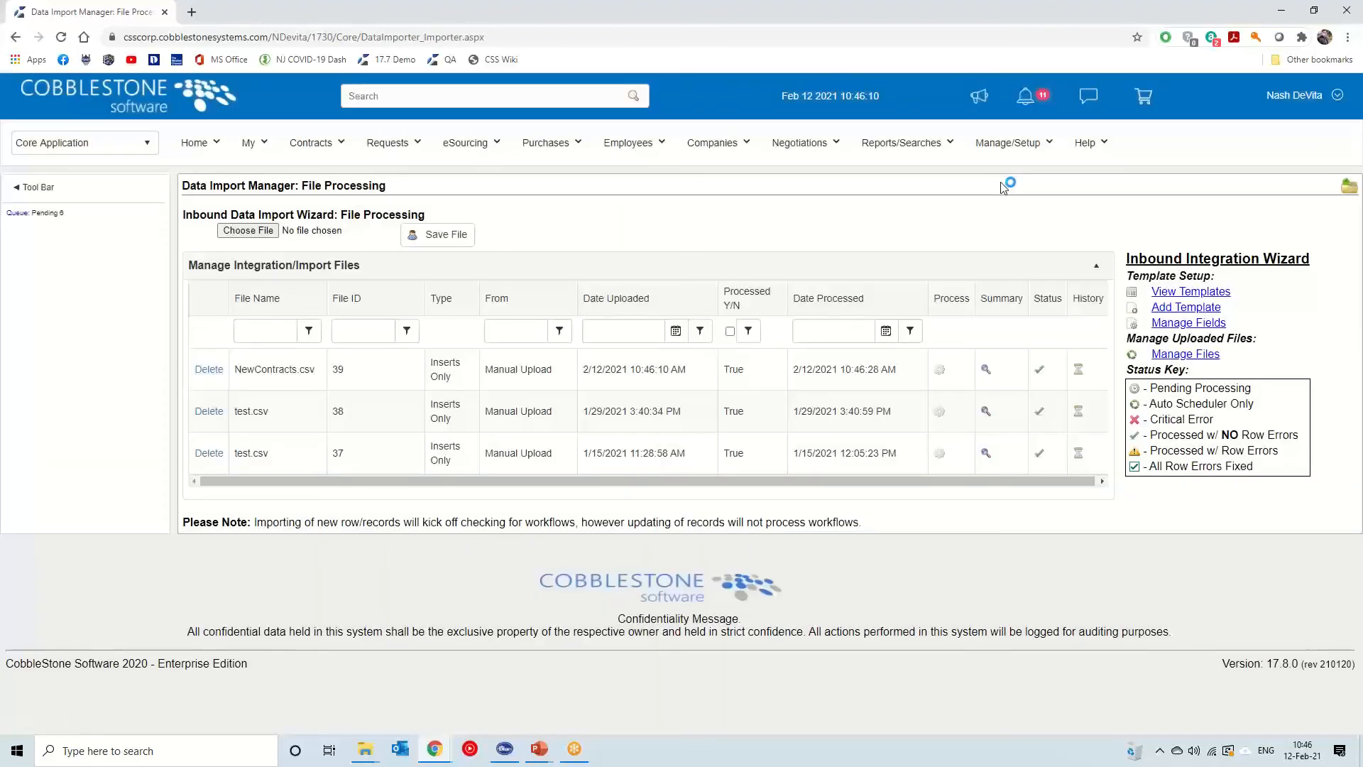
Open Find/Search Contracts in a new tab, view all contracts and sort them by Contract ID descending
left_click(1044, 375)
mouse_move(338, 146)
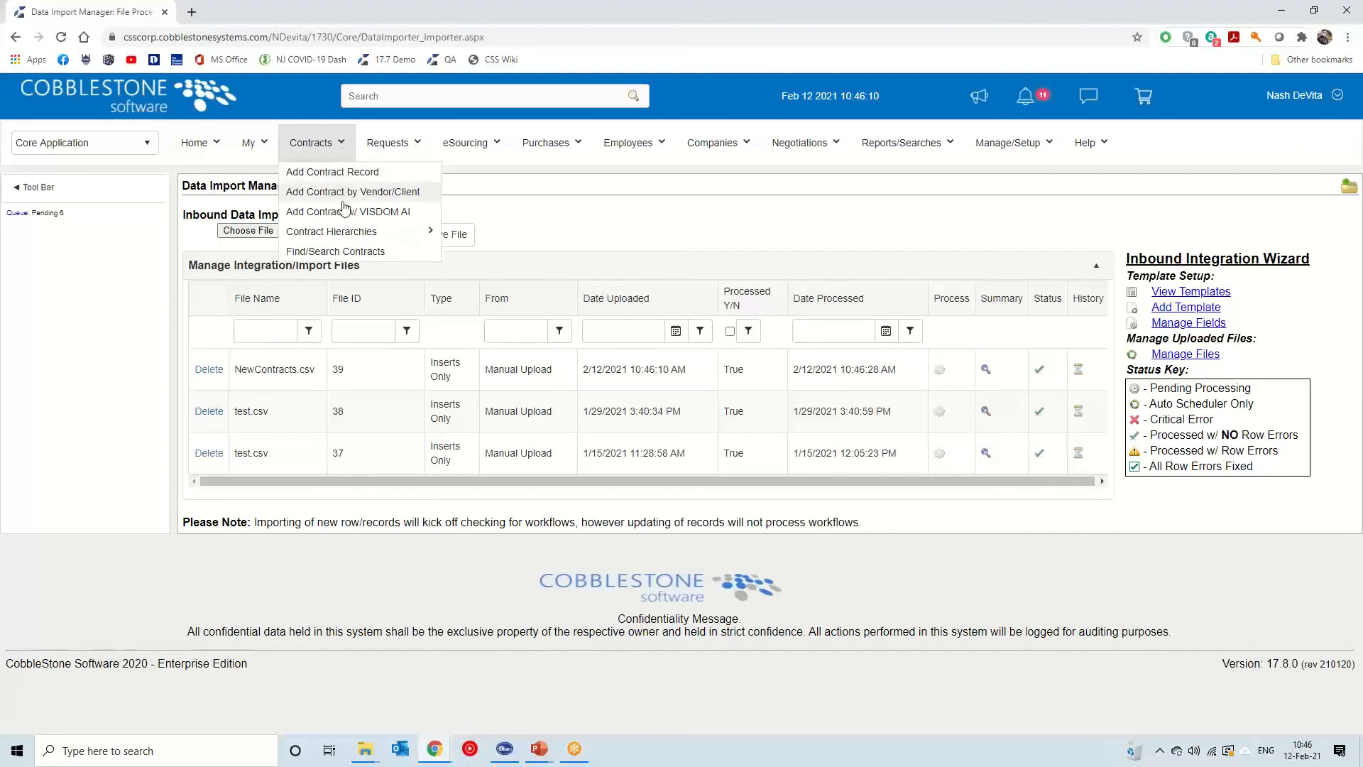
middle_click(340, 253)
left_click(286, 17)
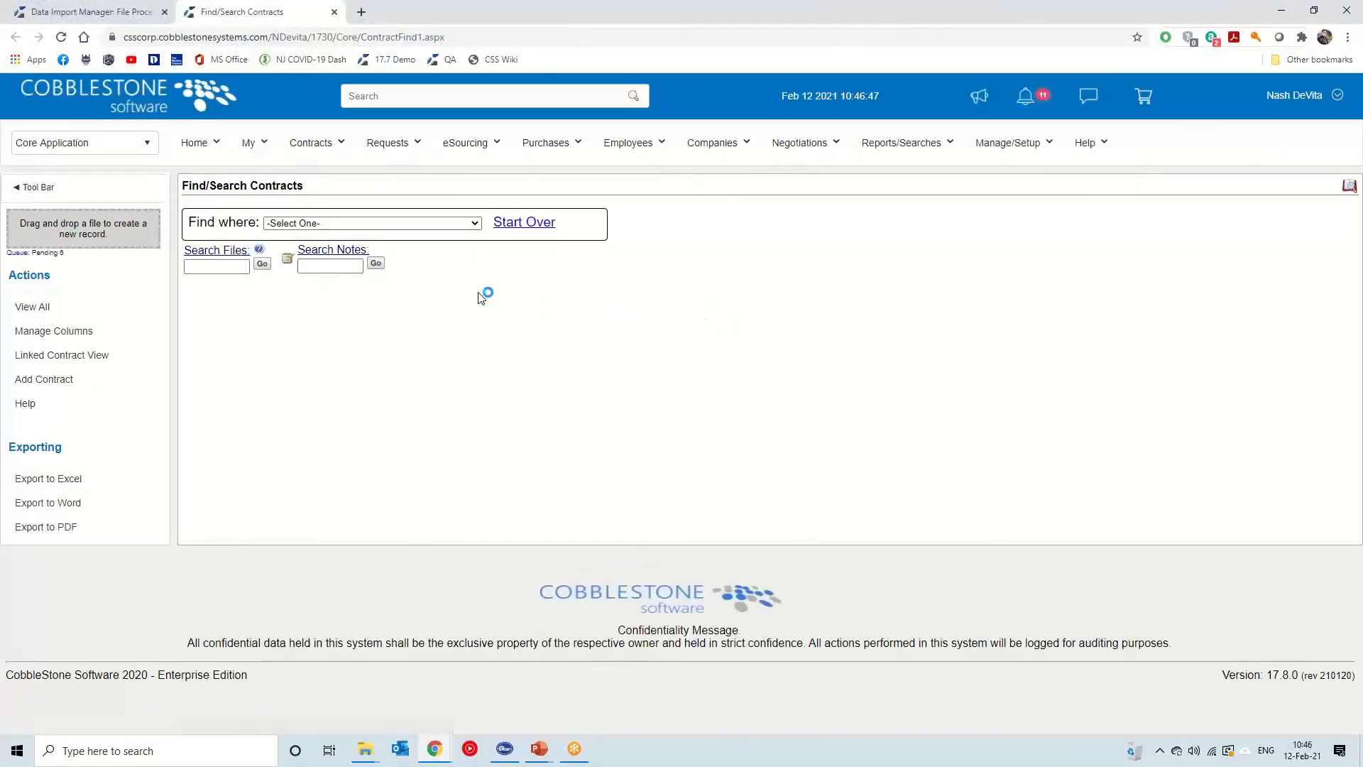
left_click(32, 306)
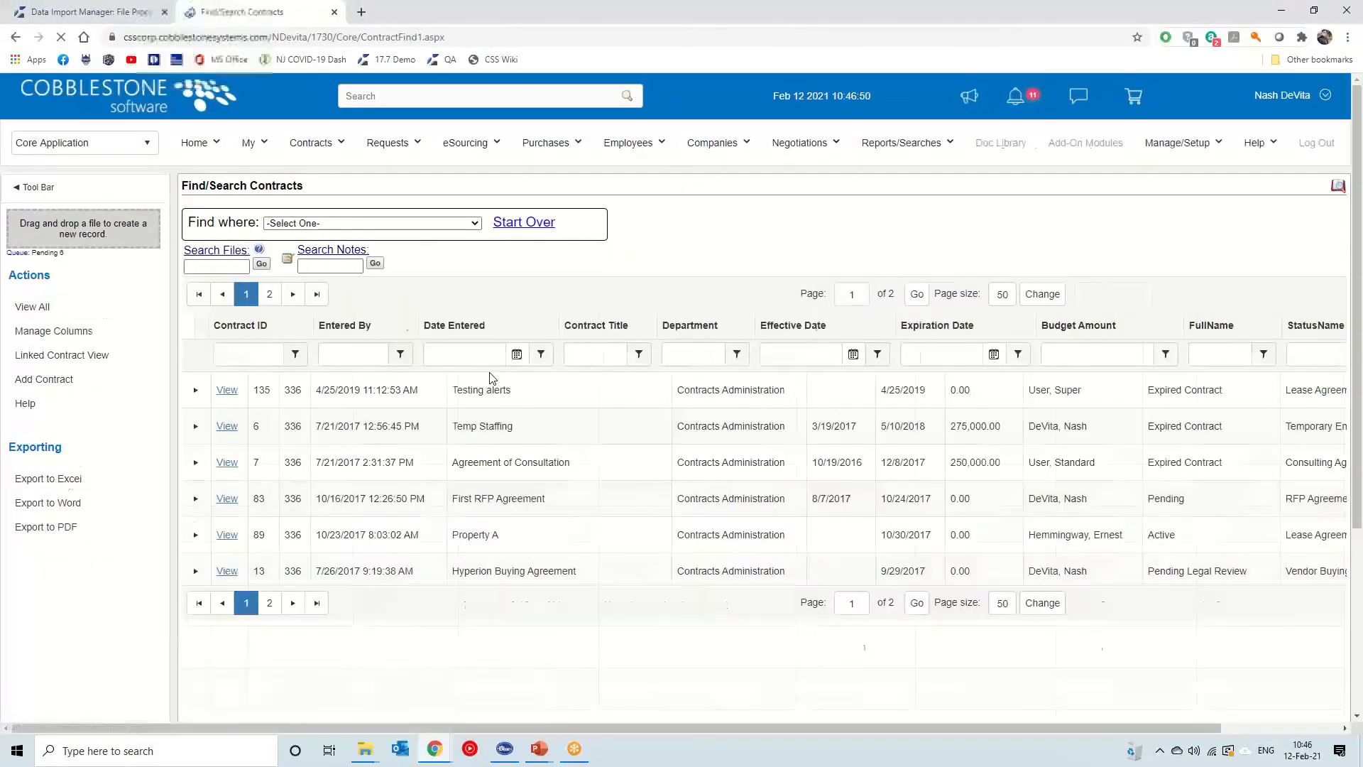
left_click(281, 326)
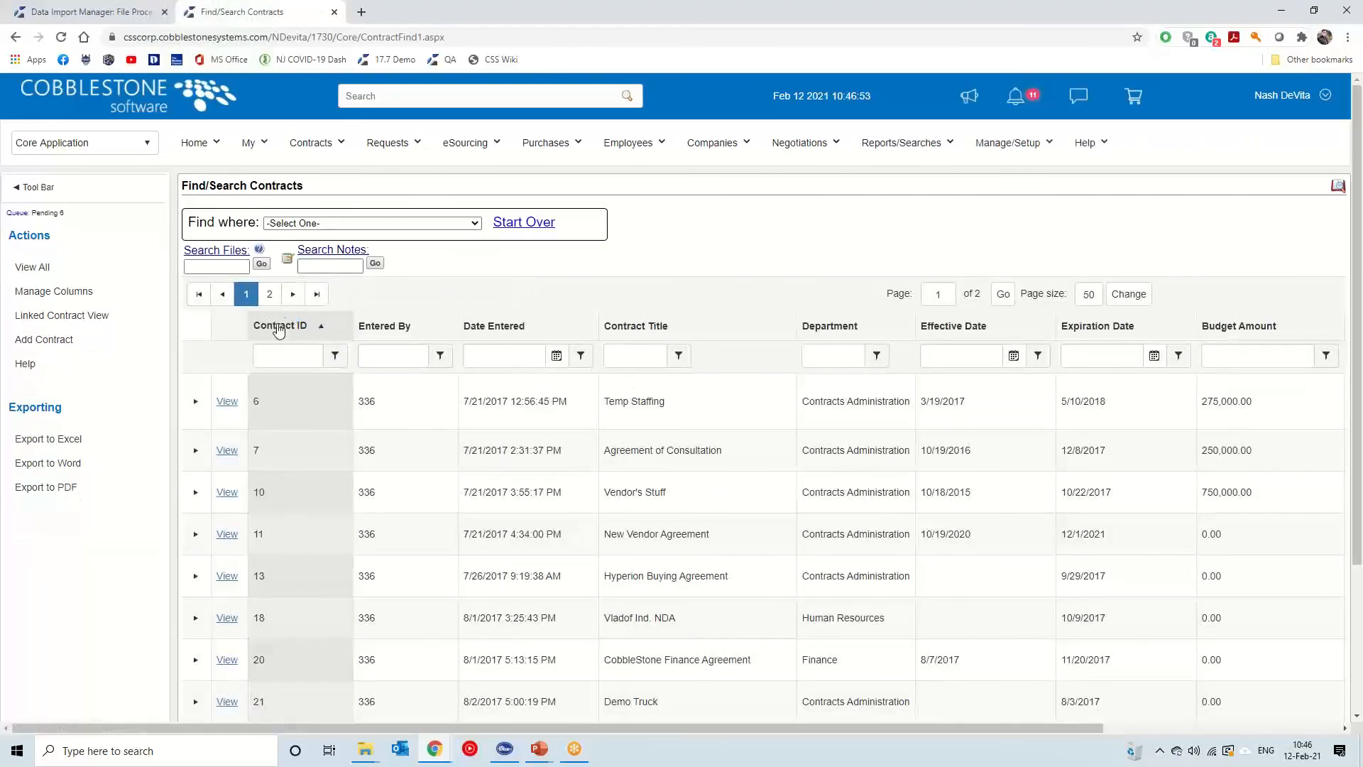
left_click(279, 327)
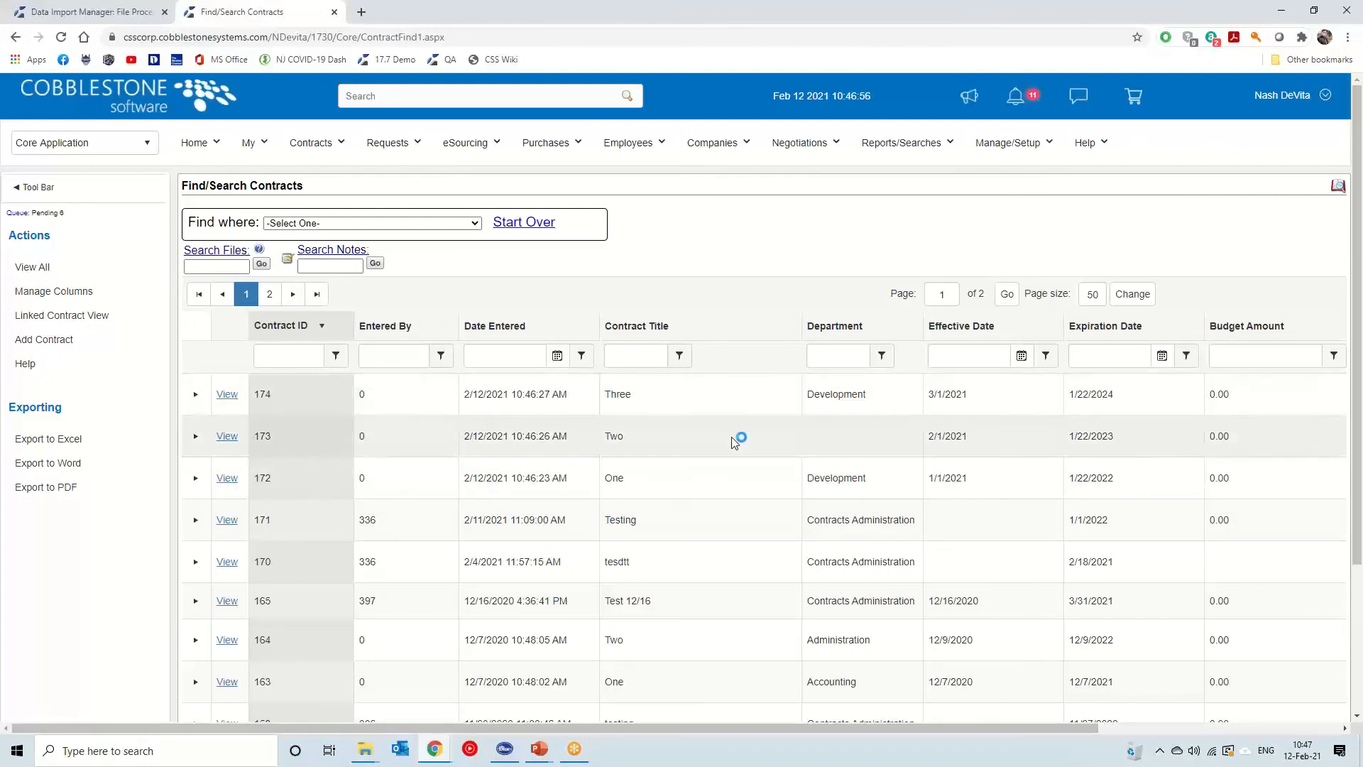
left_click_drag(1017, 728, 994, 710)
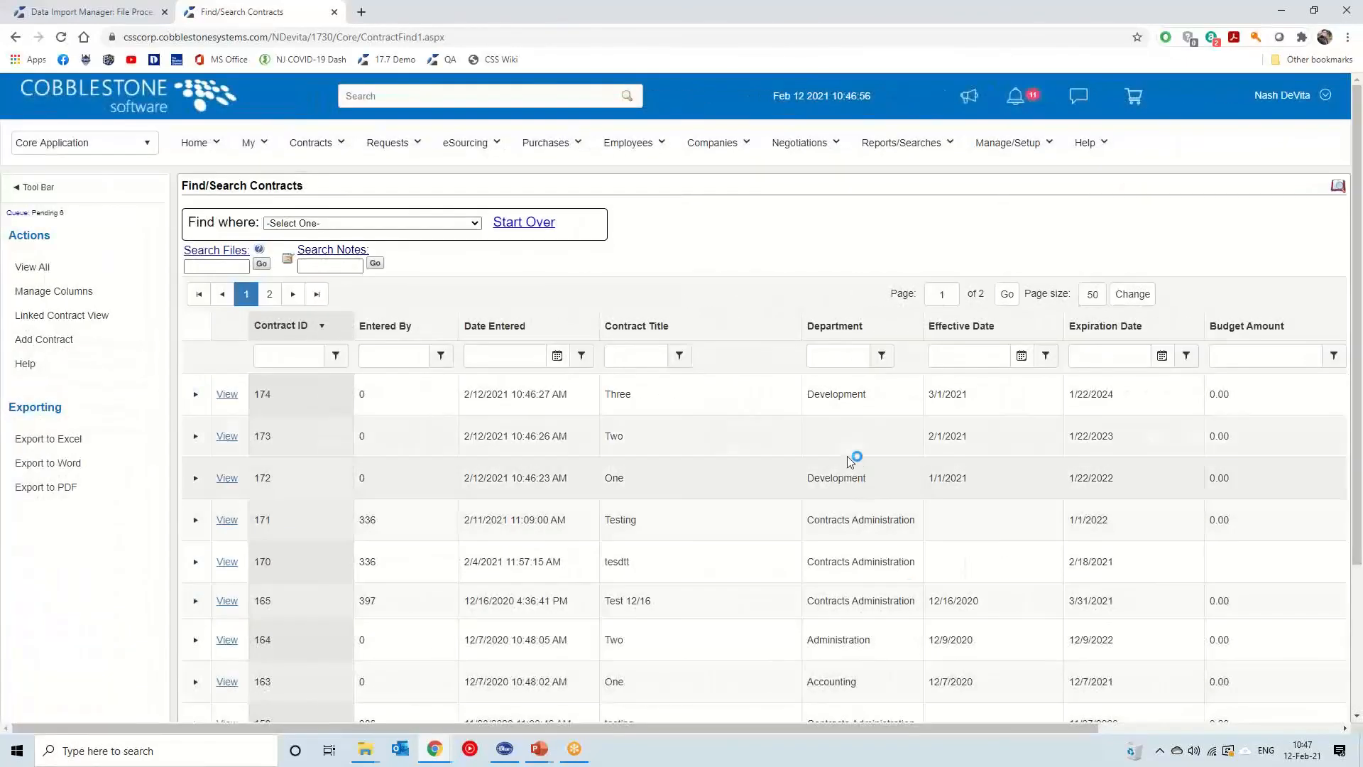